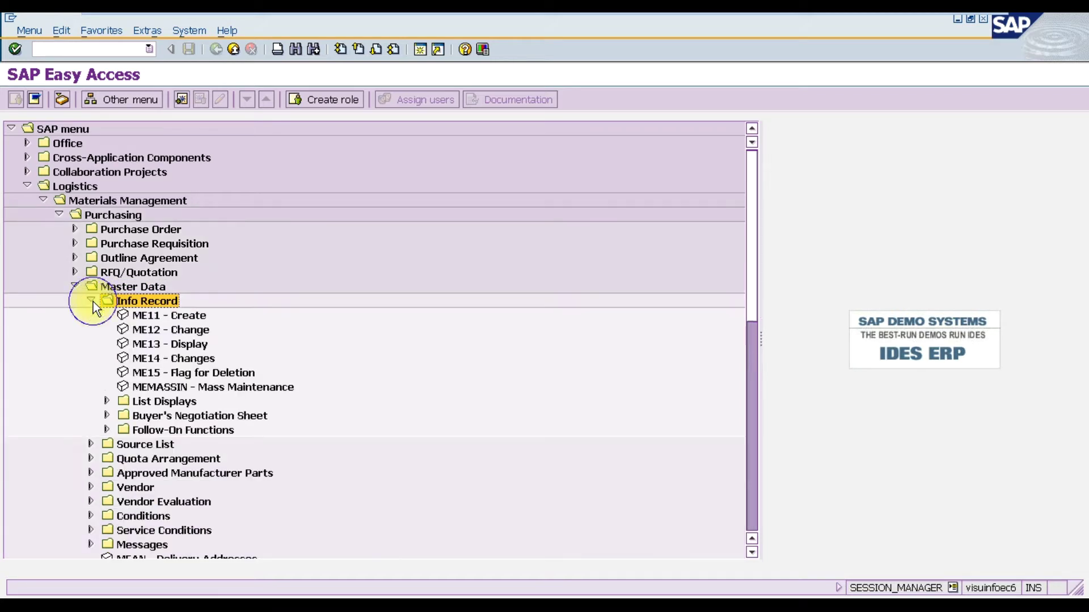
Start the ME11 transaction for creating a purchasing info record
click(154, 317)
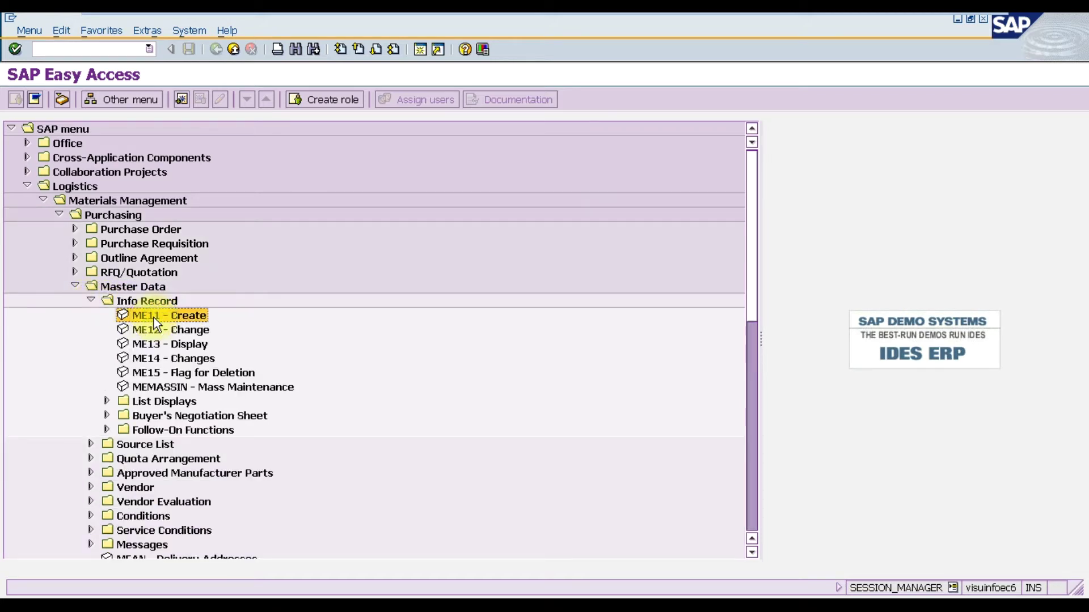
double_click(205, 314)
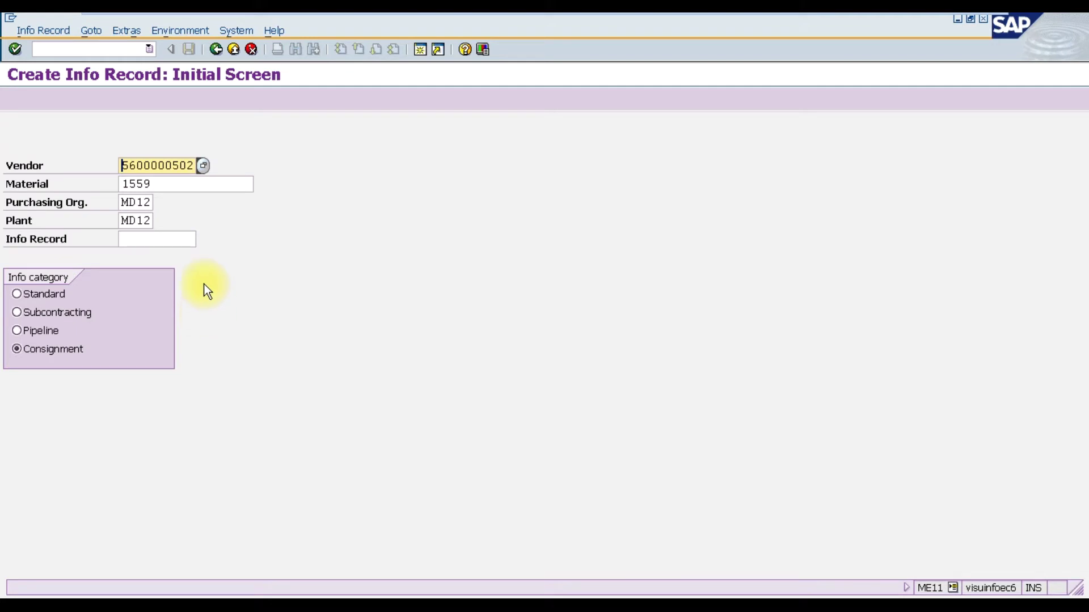
click(203, 168)
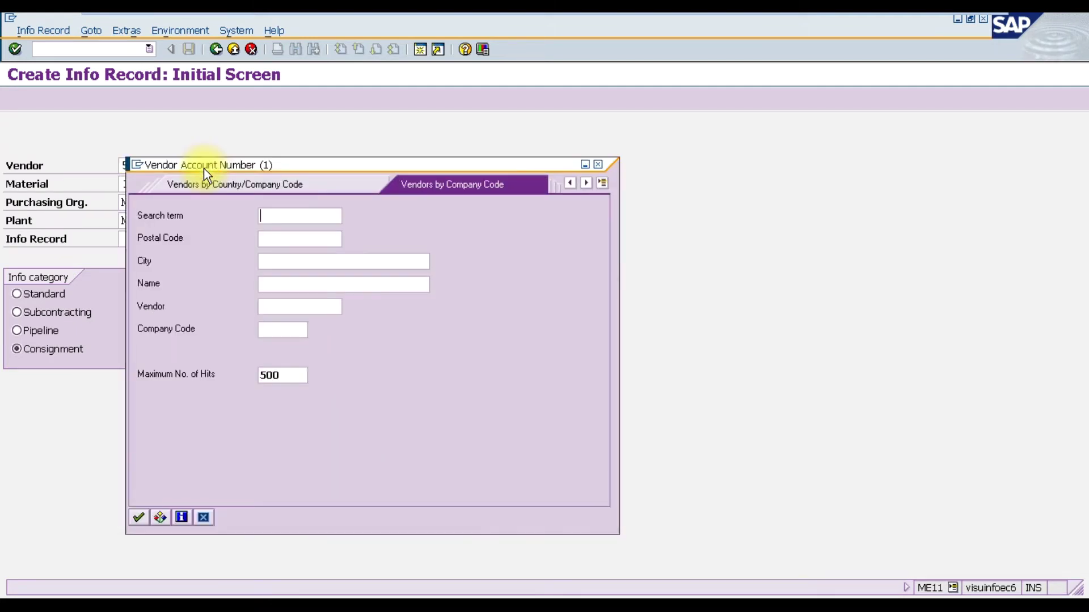
key(Return)
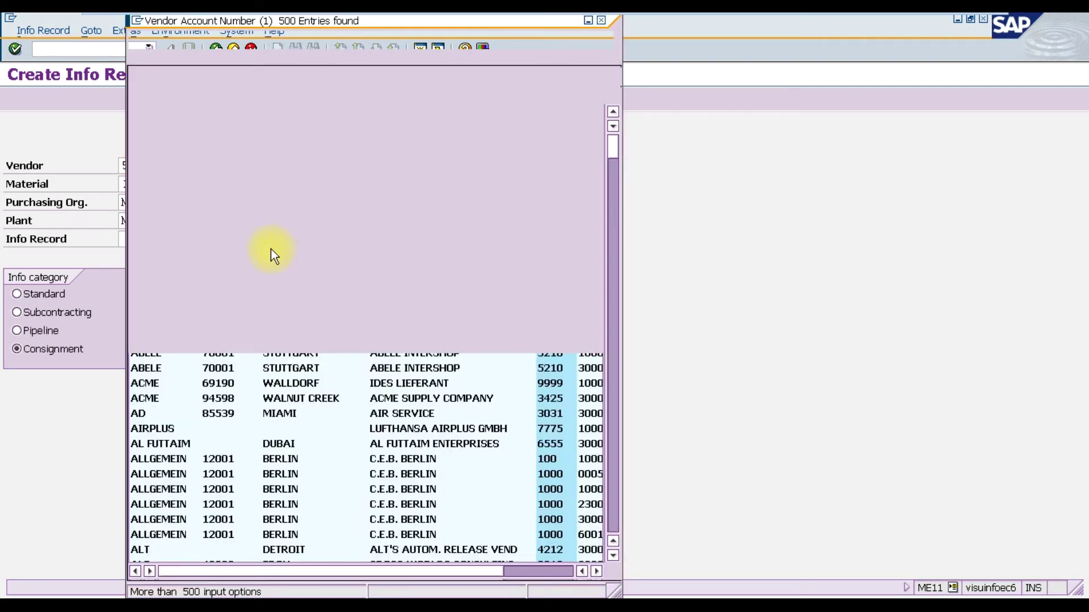
key(Escape)
key(F3)
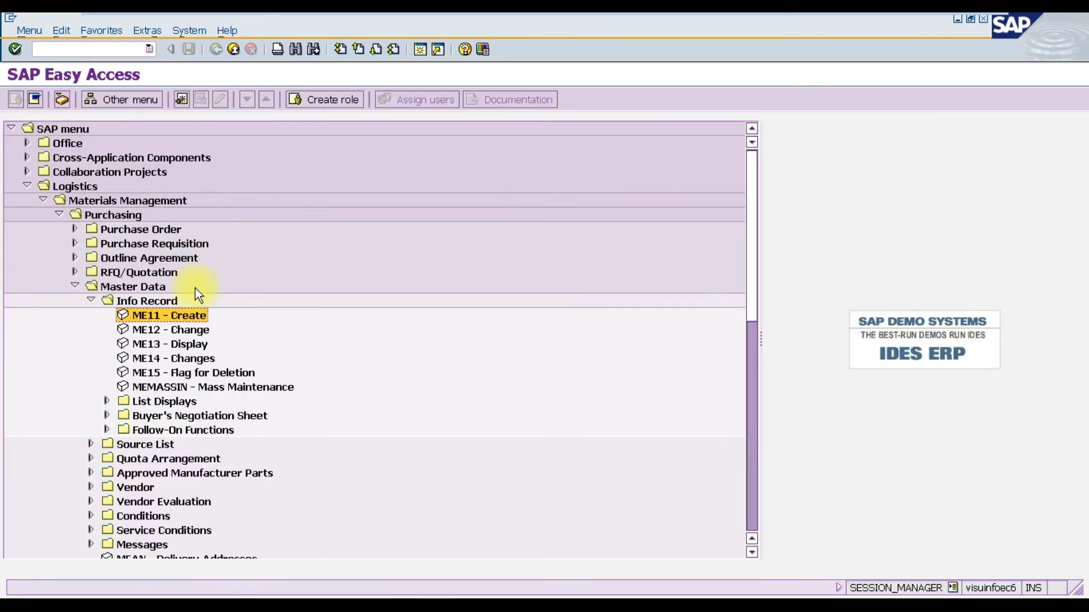
Reopen the ME11 create transaction and search for vendors by company code MD12
key(Return)
click(198, 166)
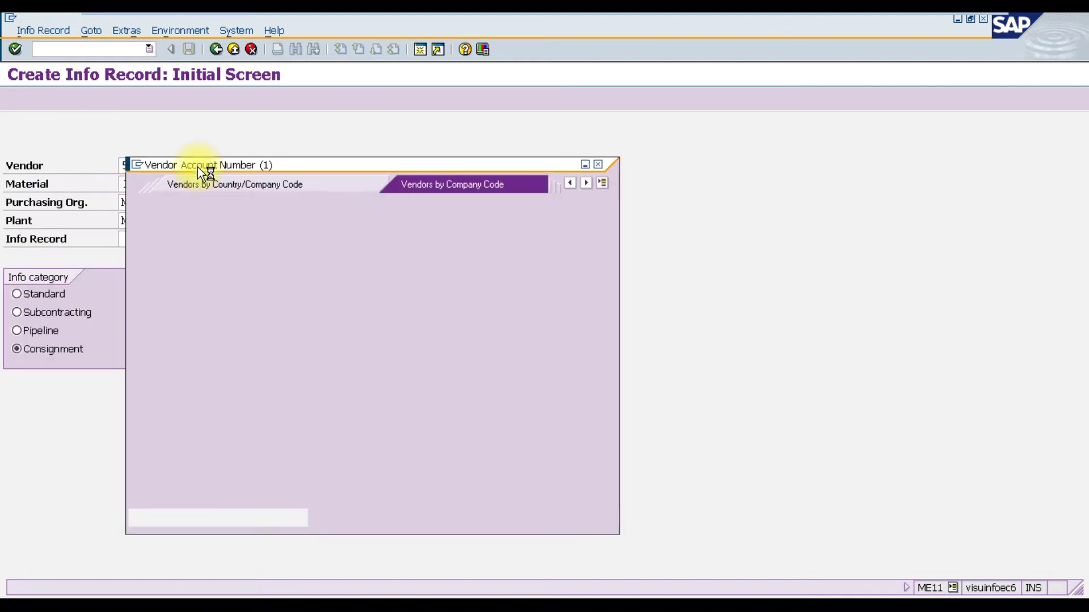
key(Tab)
key(Tab)
key(Tab)
key(Tab)
key(Tab)
text(m)
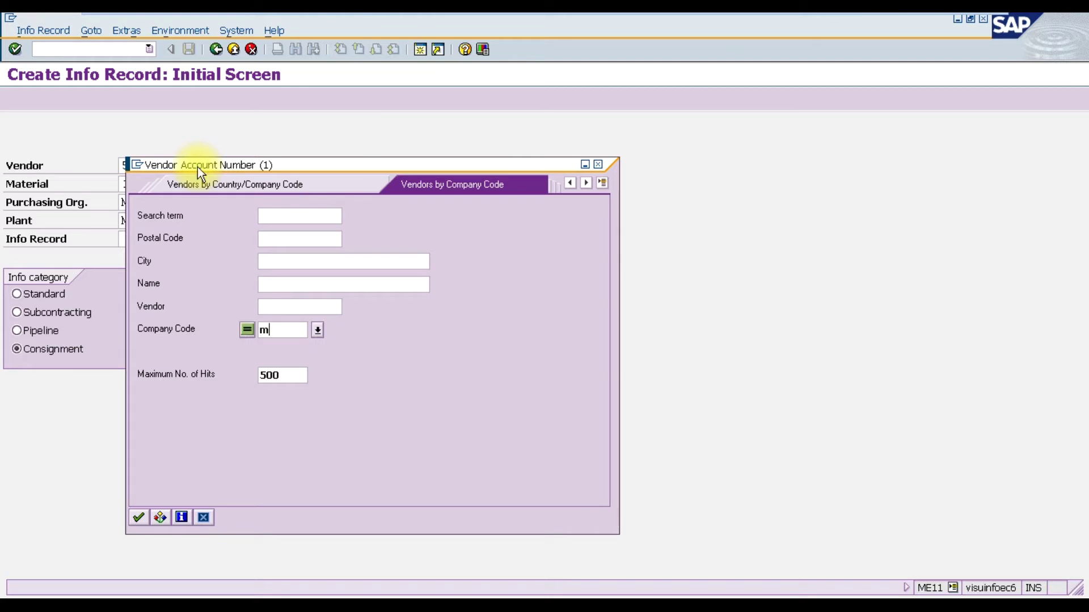
text(d12)
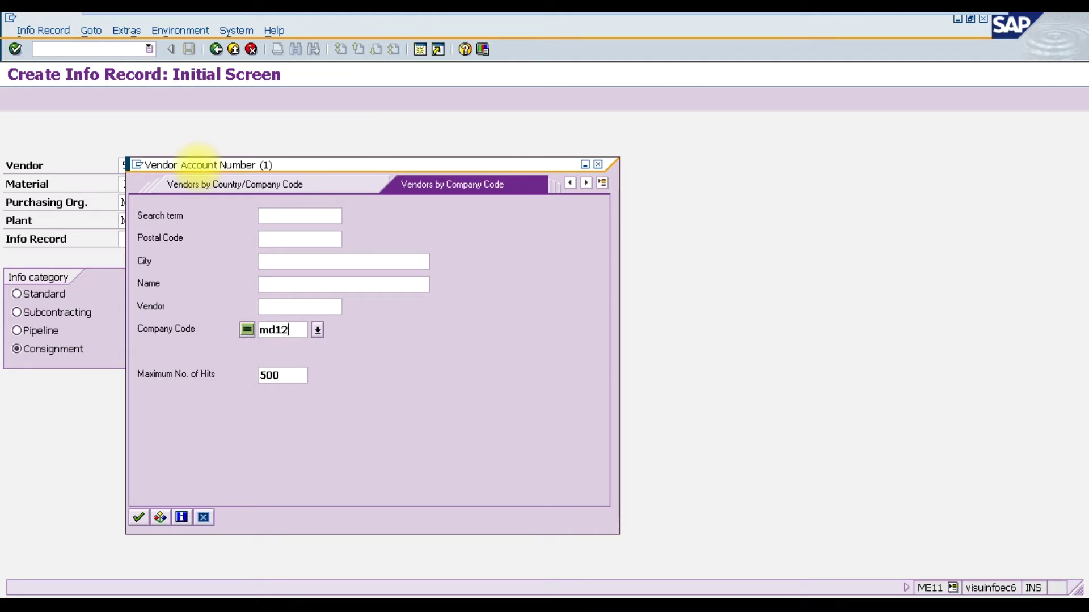
key(Return)
Choose Samsung Motors LLC as the vendor of the info record
key(Down)
key(Down)
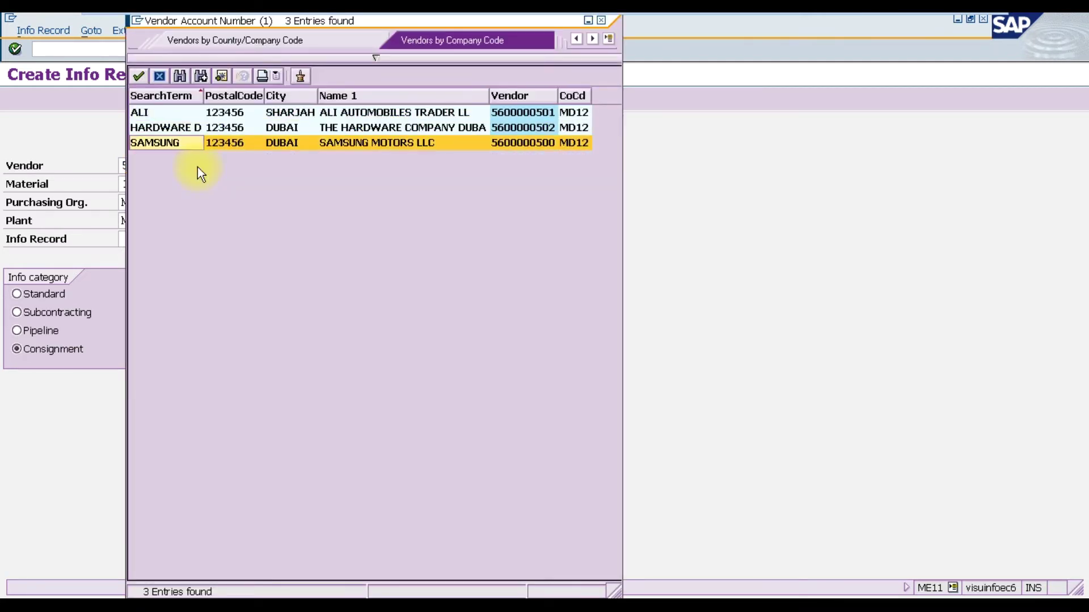
key(Return)
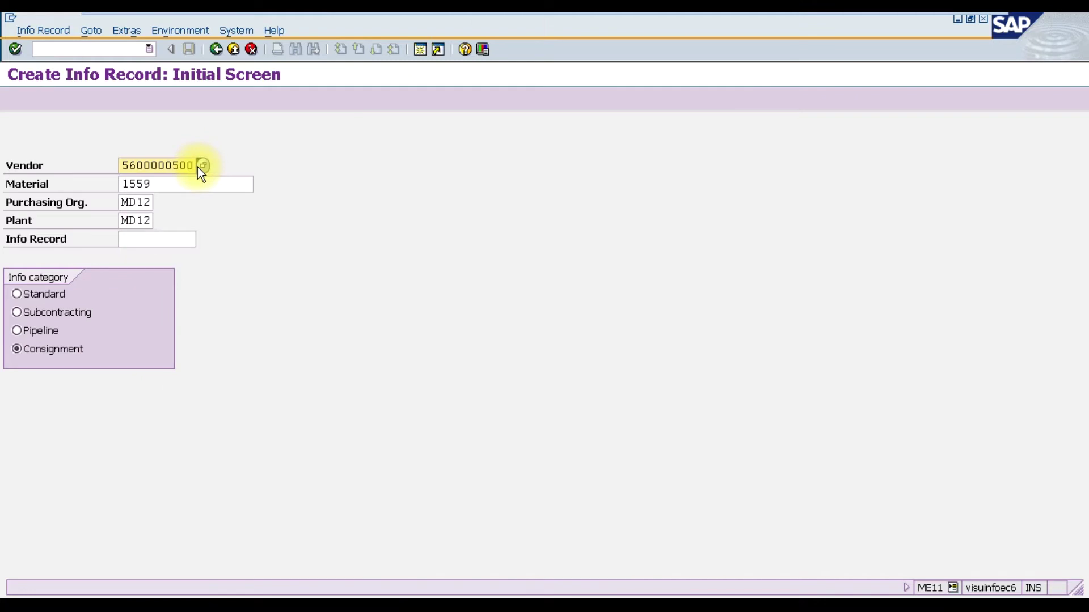
Proceed to the info record's general data with material 1559, purchasing organization MD12, plant MD12 and the Consignment category
click(169, 179)
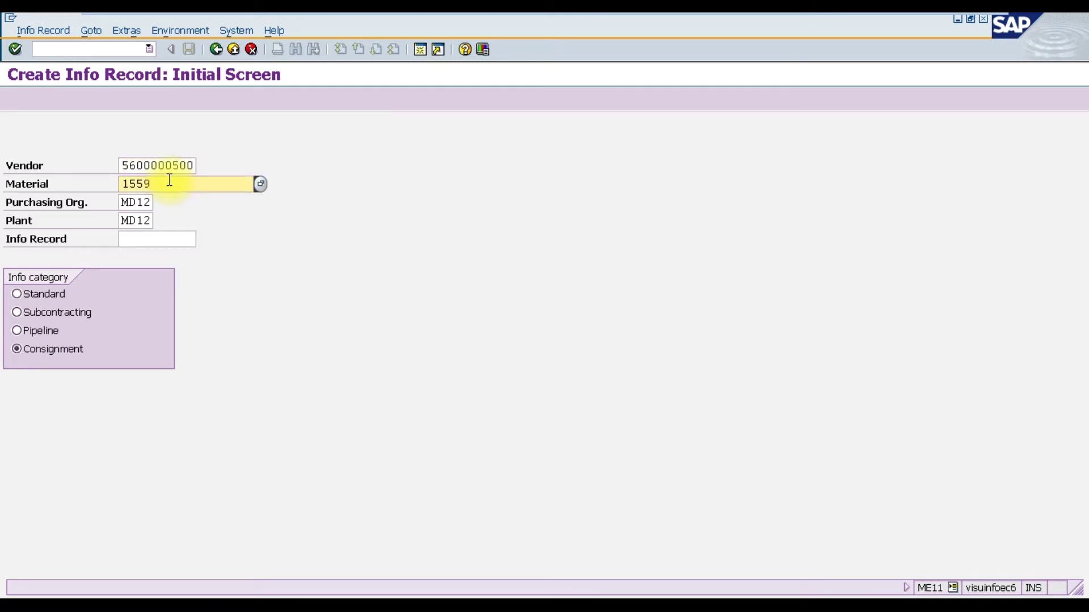
click(146, 205)
click(144, 221)
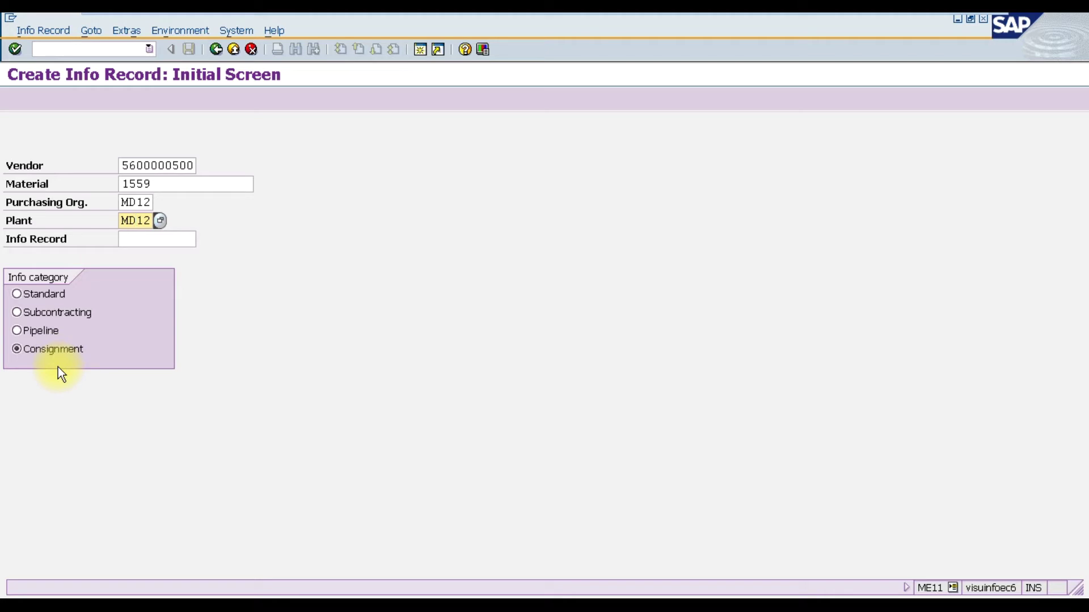
key(Return)
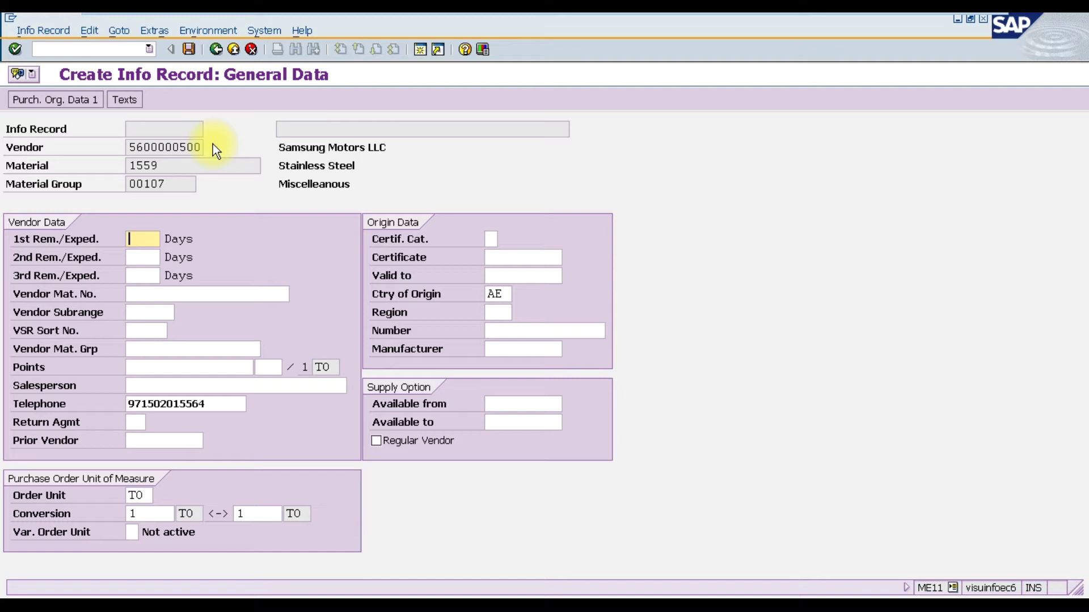
Set the first, second and third reminders in the vendor data to 10, 20 and 30 days
click(188, 164)
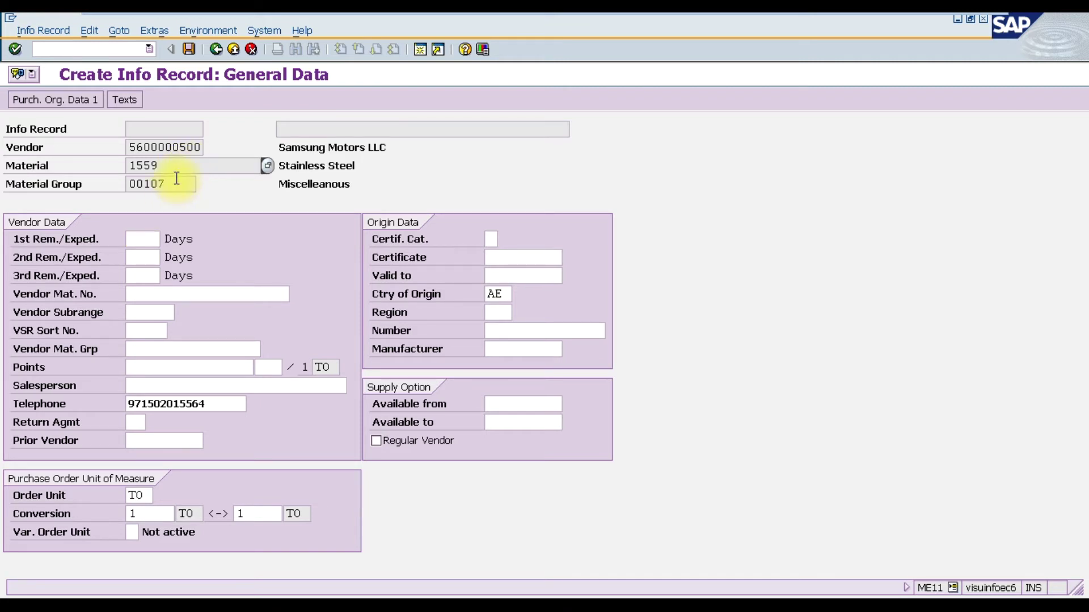
click(174, 185)
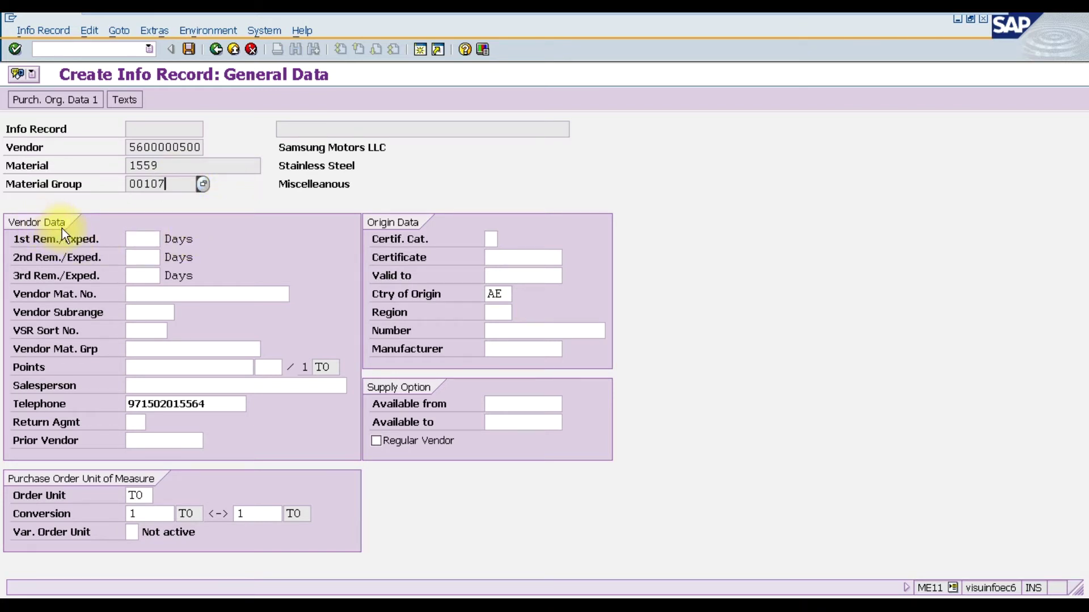
click(129, 237)
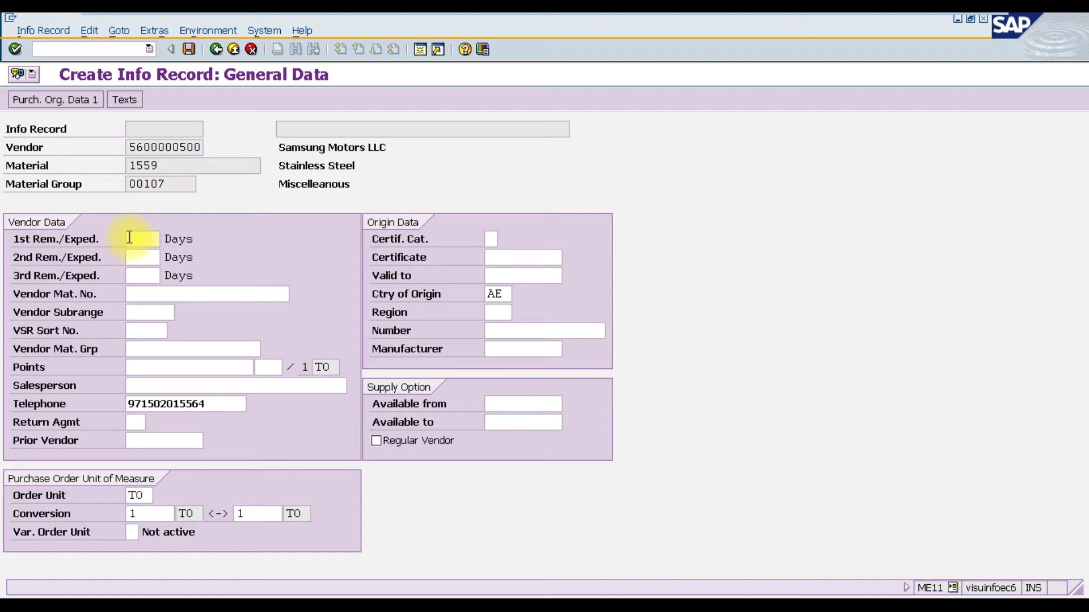
click(129, 238)
text(30)
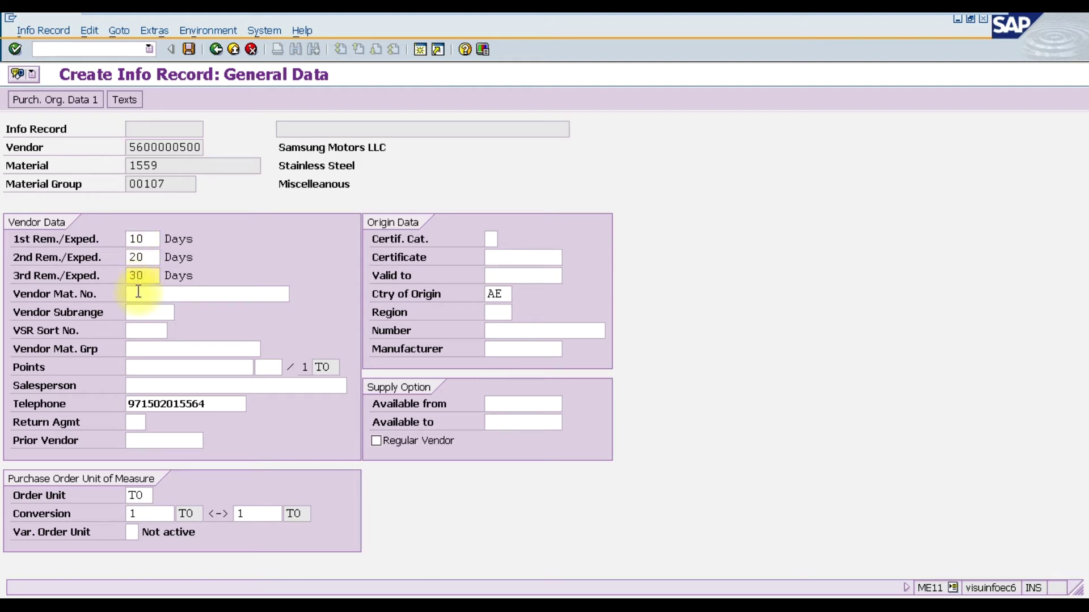
Fill in the salesperson's name in the vendor data, leaving the vendor material, subrange and group fields empty
click(137, 290)
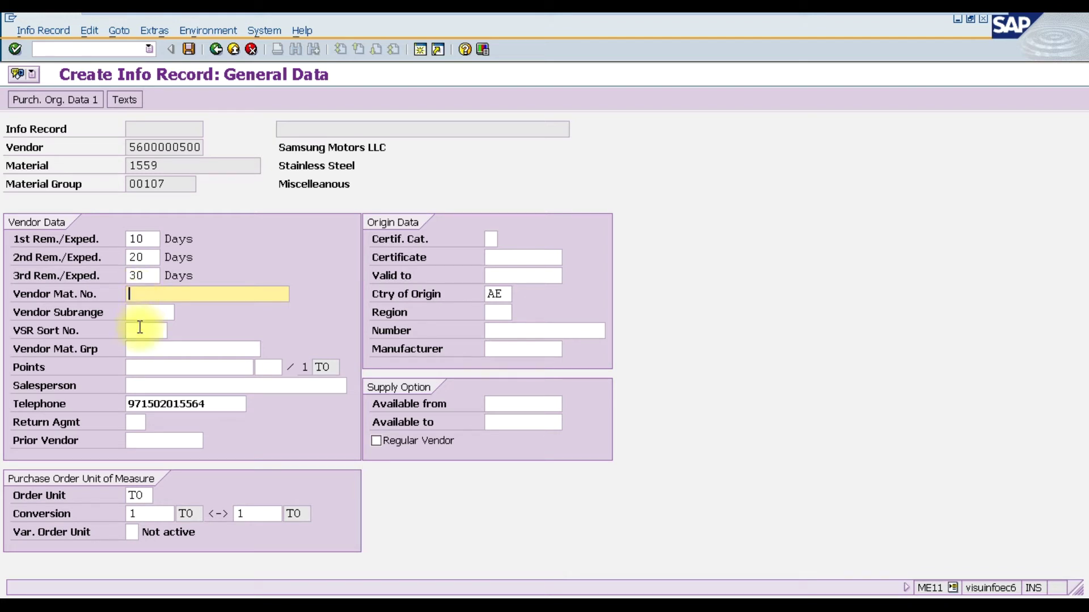
click(140, 314)
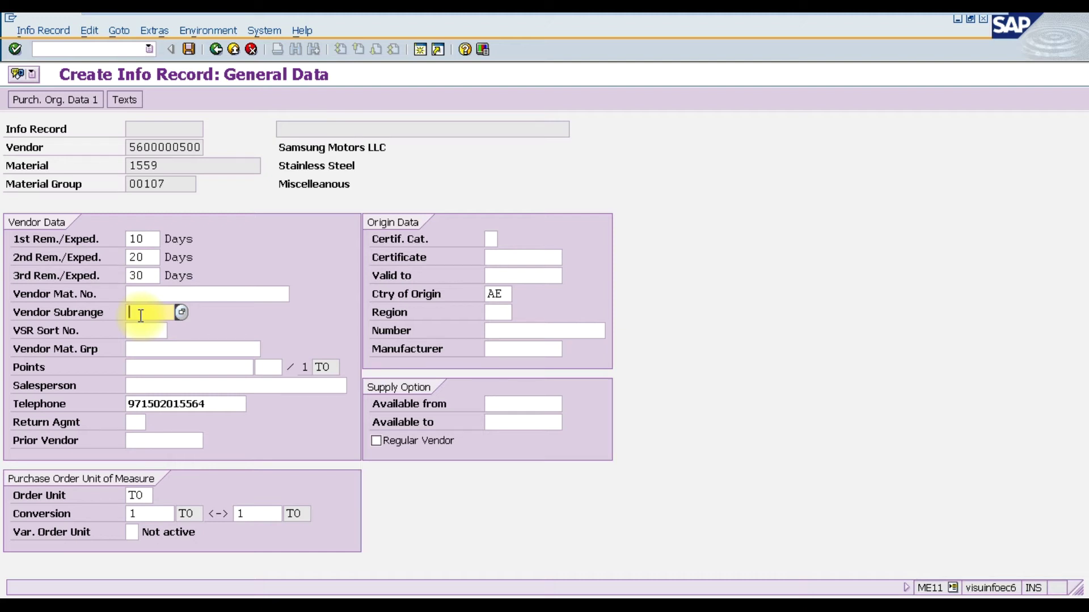
click(147, 349)
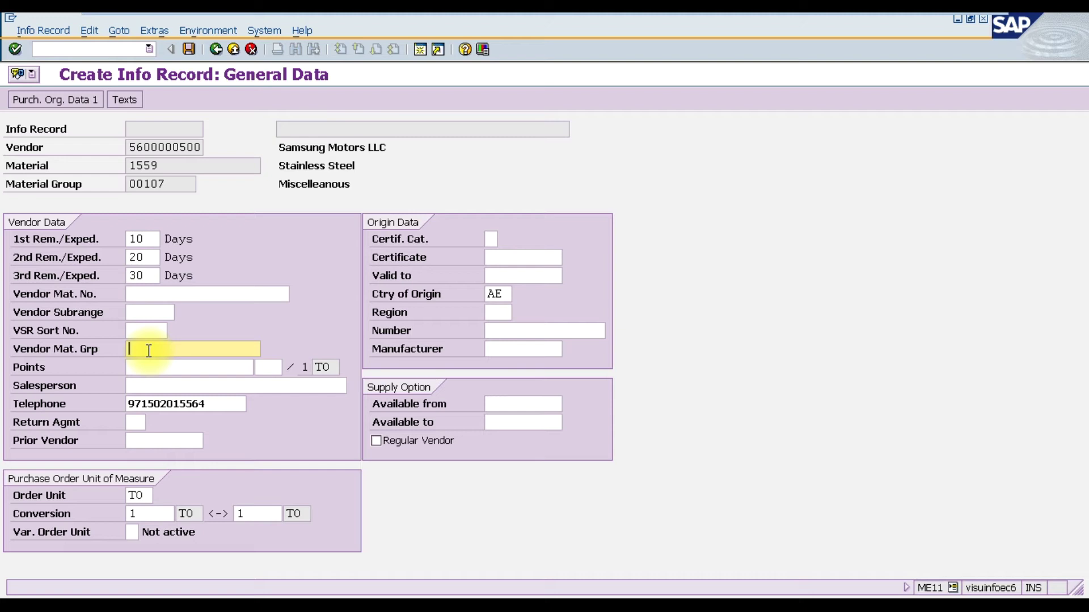
click(149, 384)
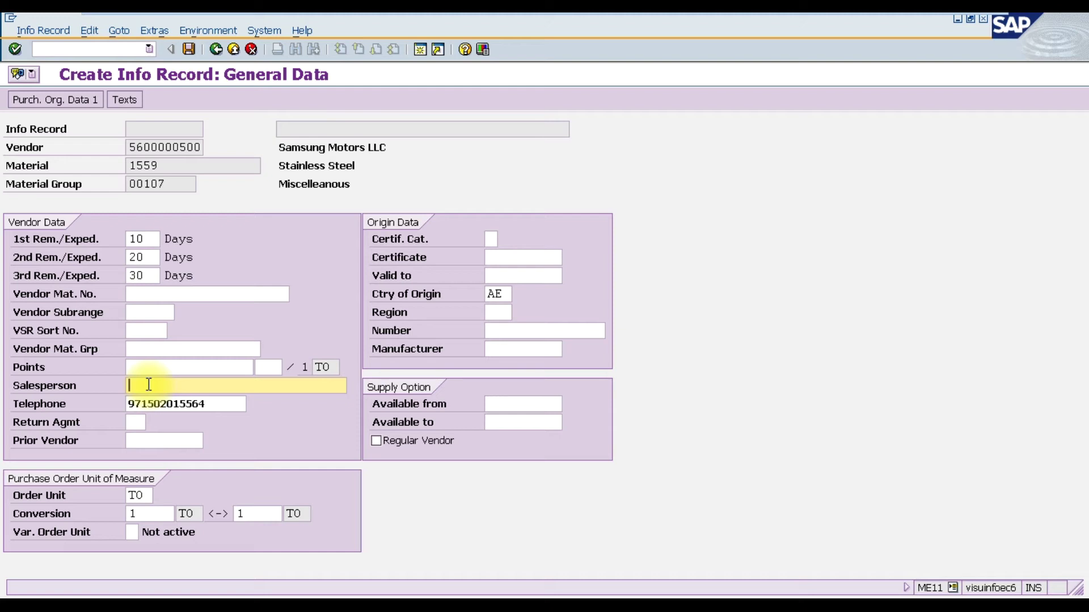
text(j)
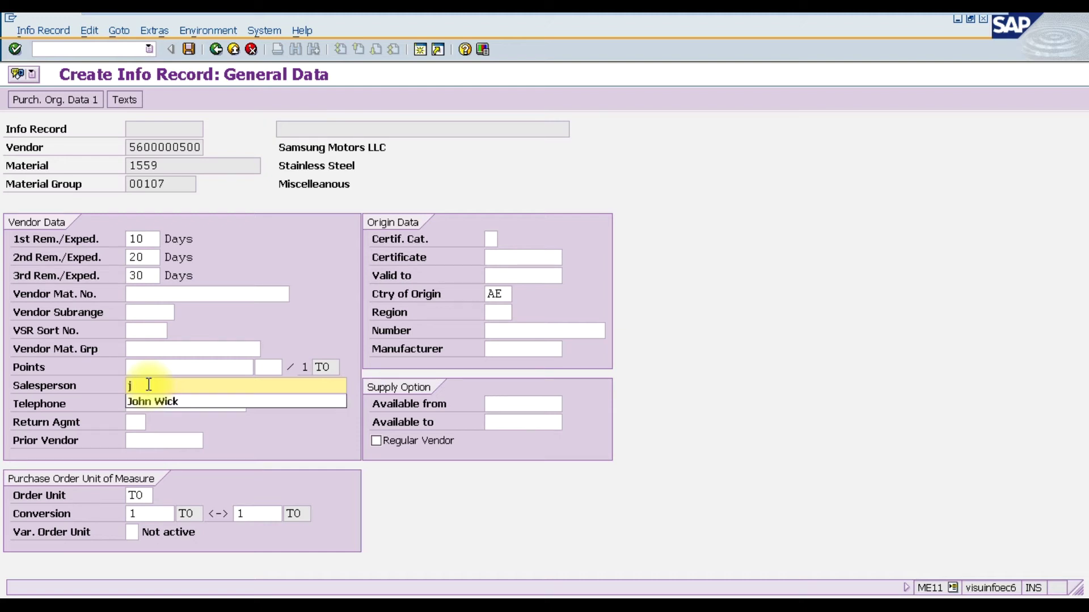
key(Down)
key(Return)
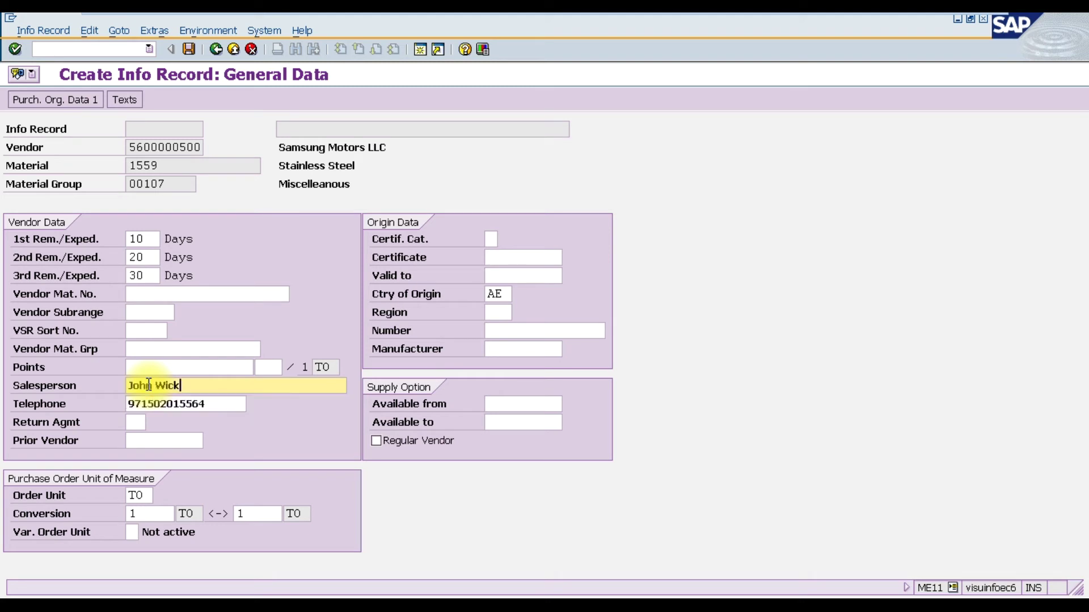
Set the return agreement to 03, Return with refund, leaving the vendor's telephone number as it is
key(Tab)
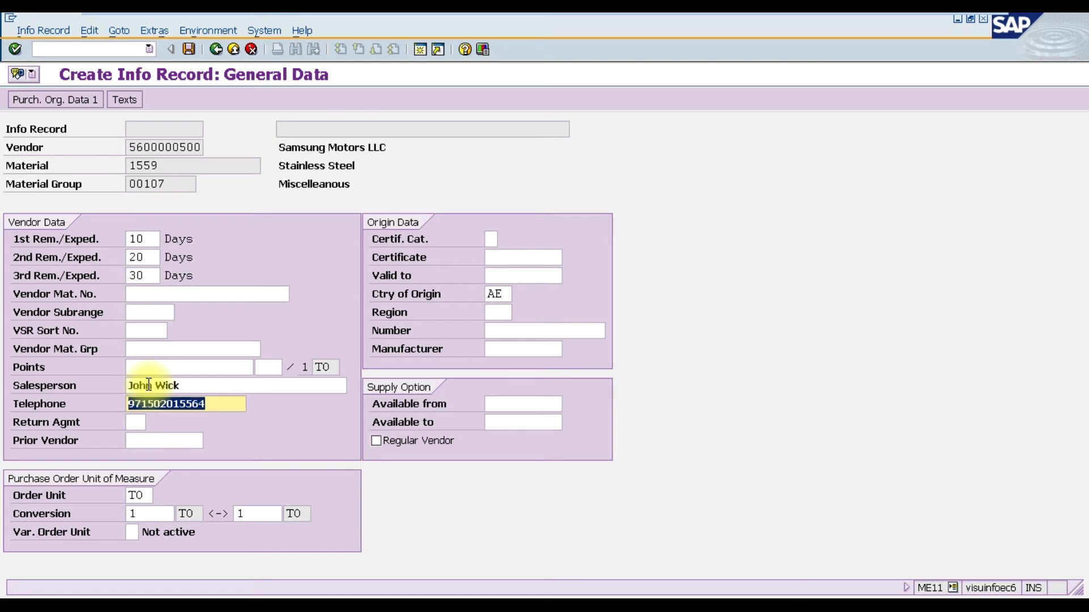
key(Tab)
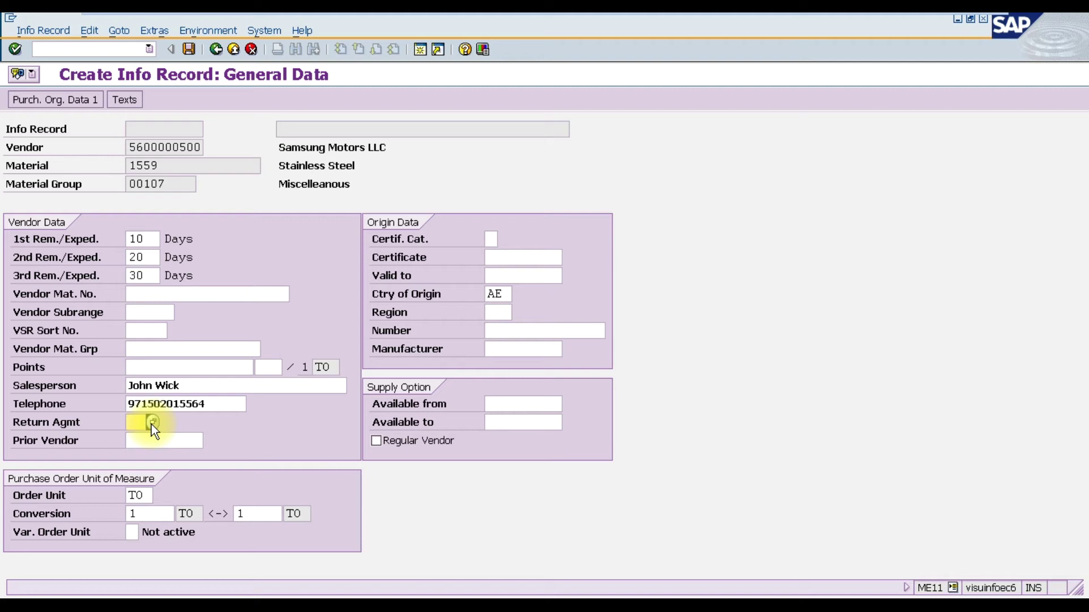
click(152, 423)
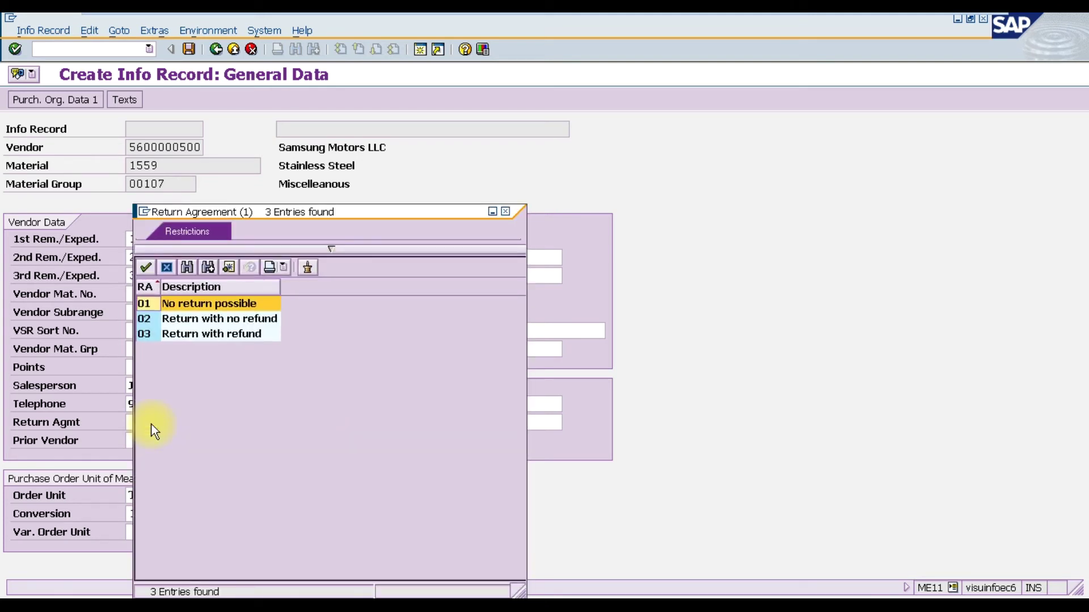
click(249, 333)
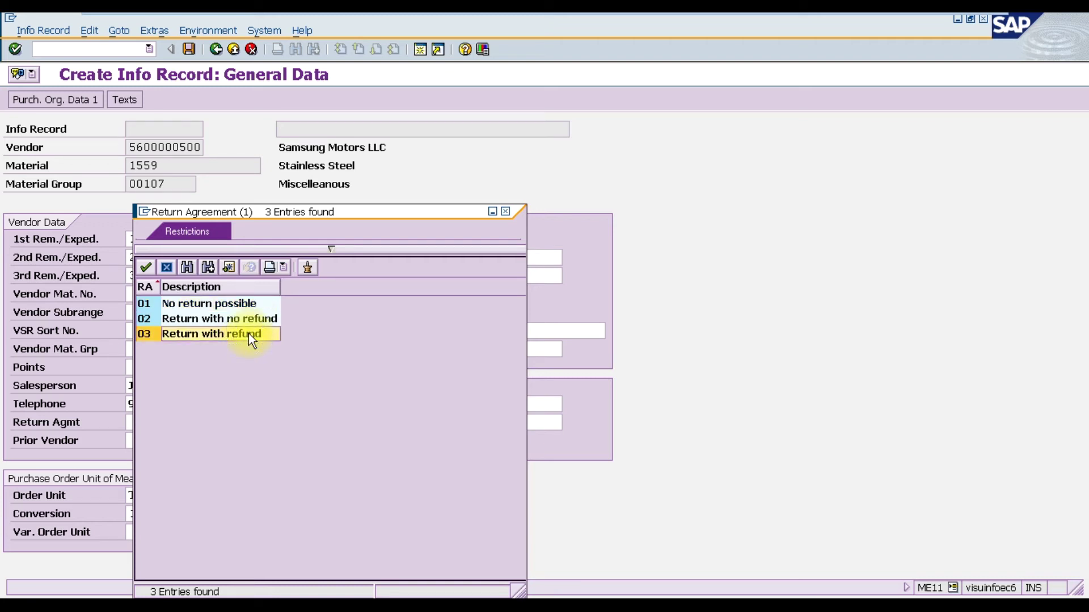
double_click(248, 333)
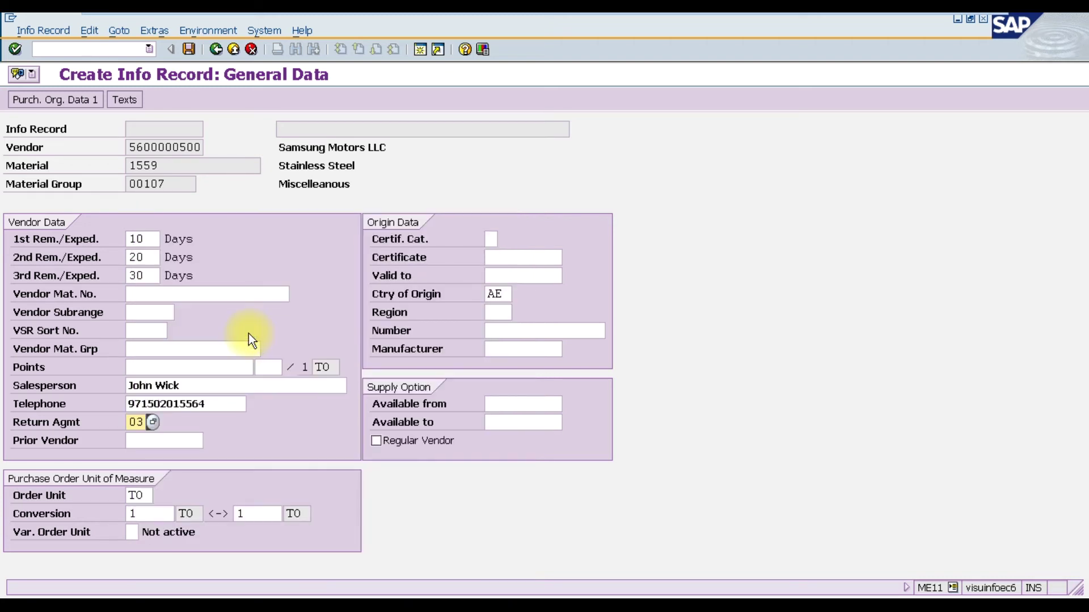
Review the prior vendor field and the origin data fields from certificate to manufacturer
click(162, 441)
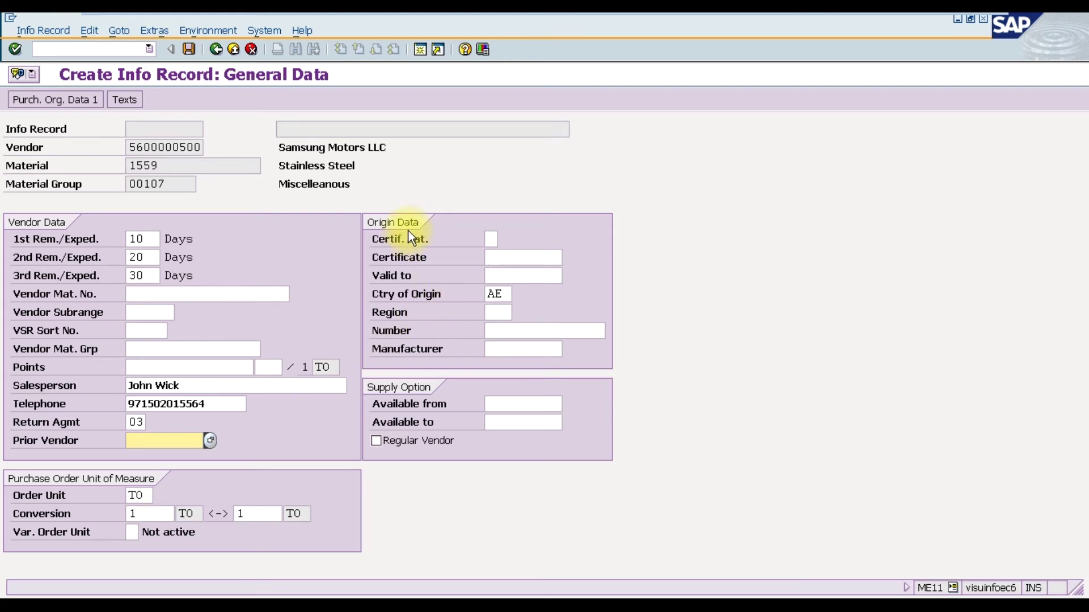
click(492, 259)
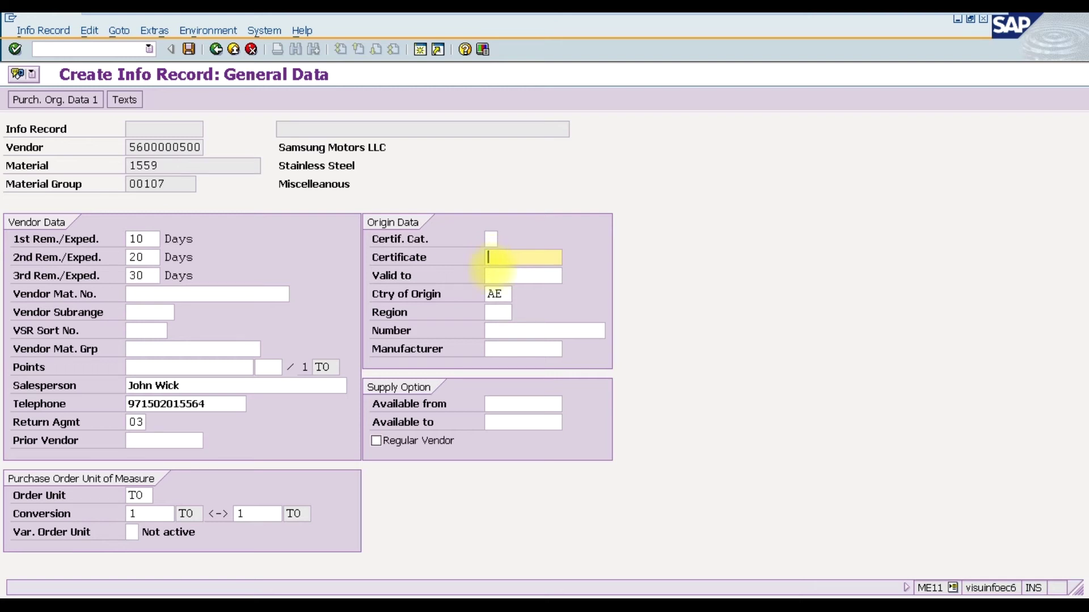
click(492, 275)
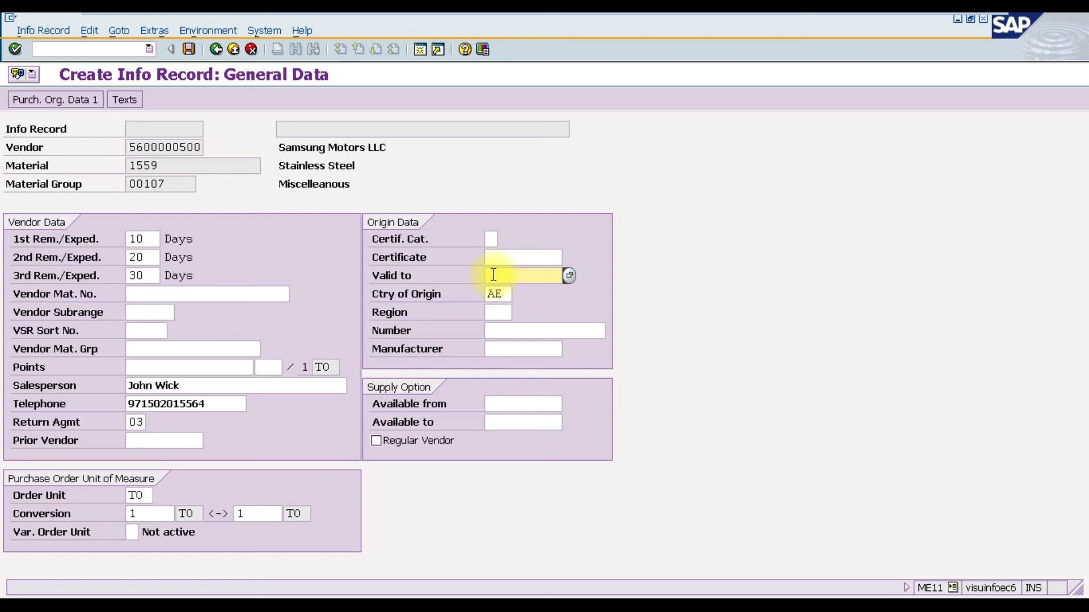
click(498, 295)
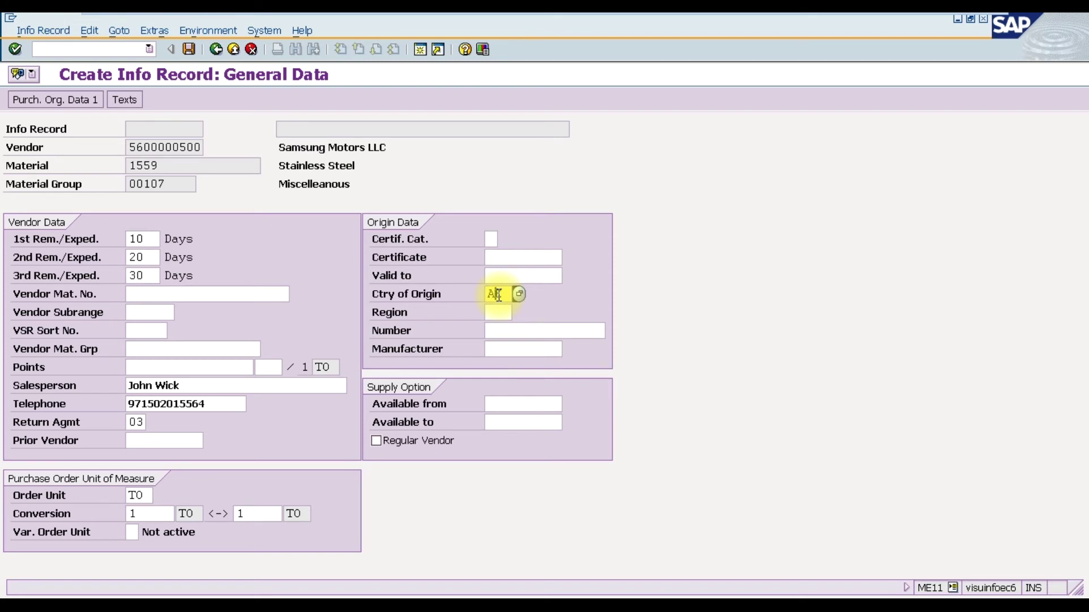
click(498, 307)
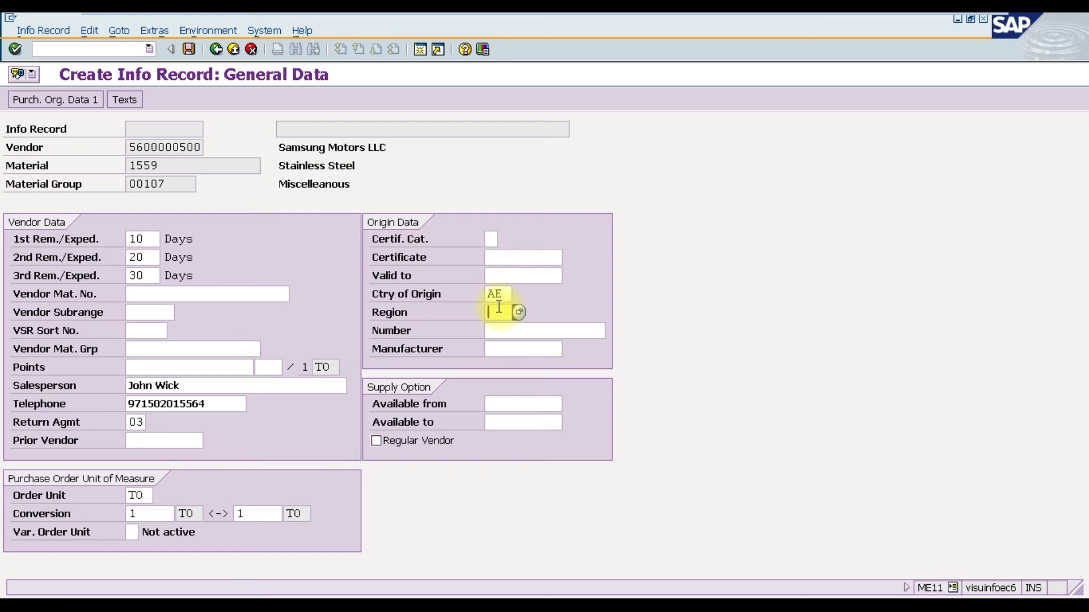
click(498, 331)
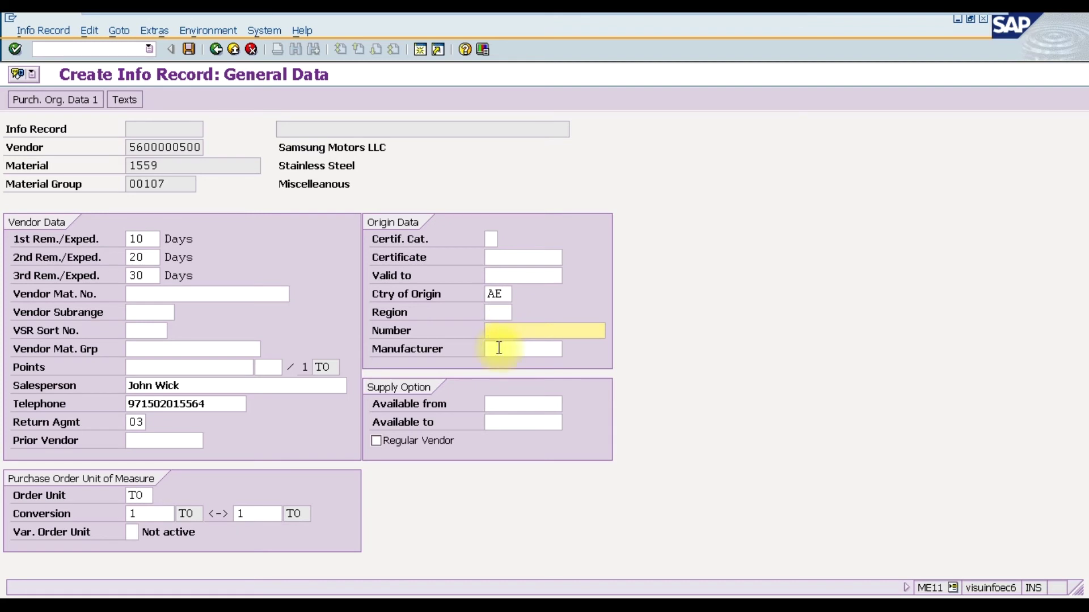
click(498, 348)
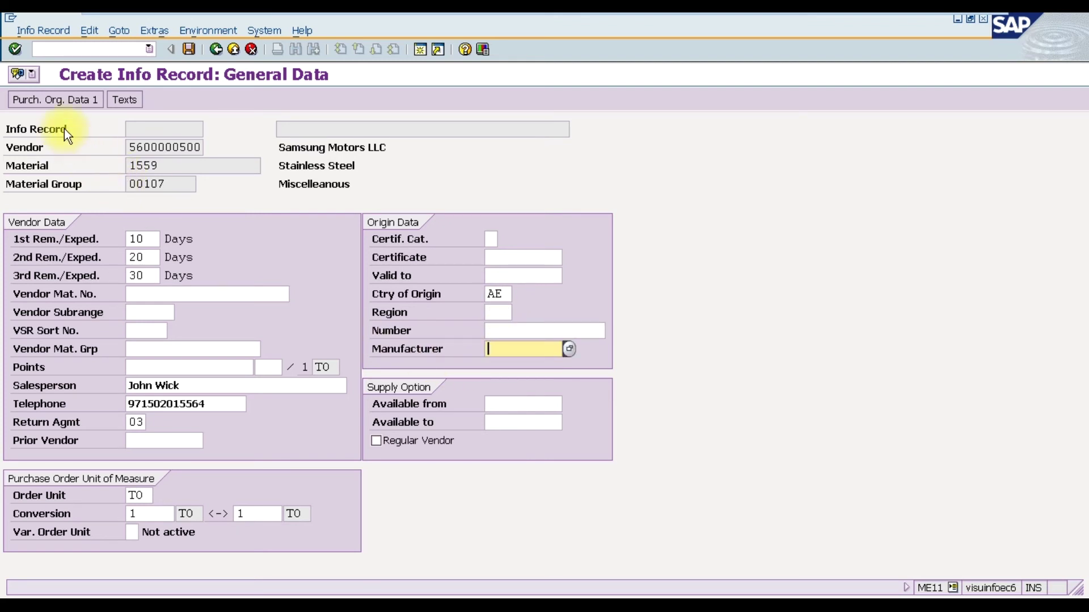
Open the first purchasing organization data view of the info record and set the standard quantity to 1000 TO
click(54, 100)
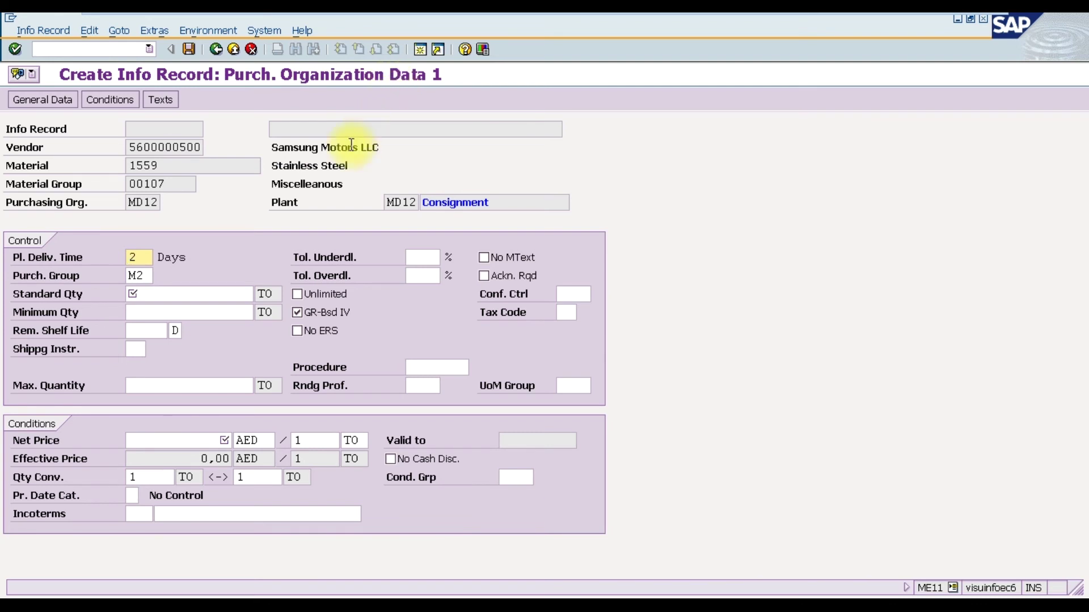
click(142, 253)
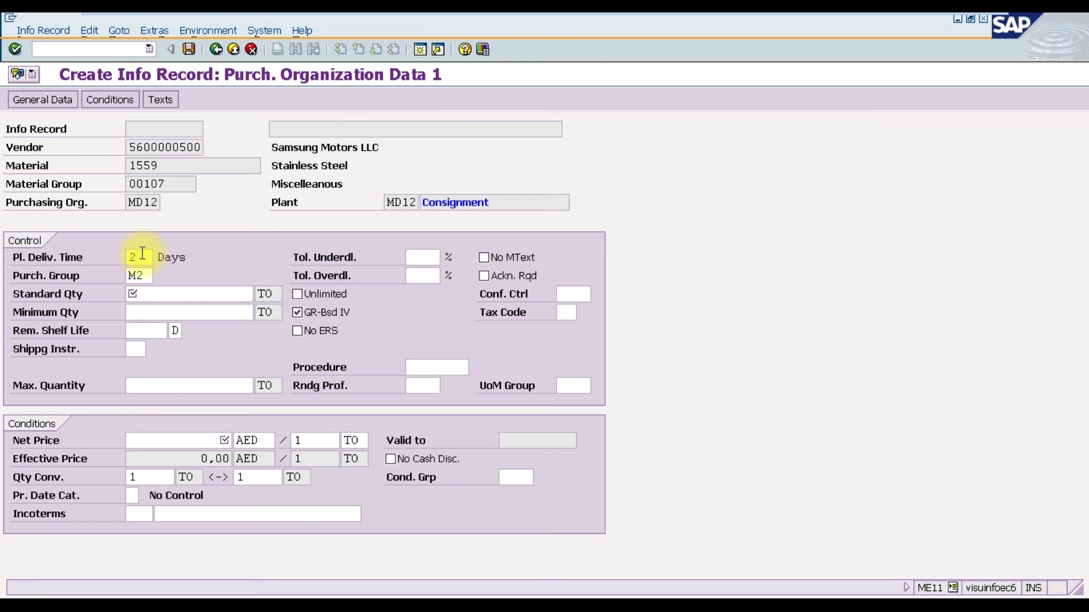
click(145, 277)
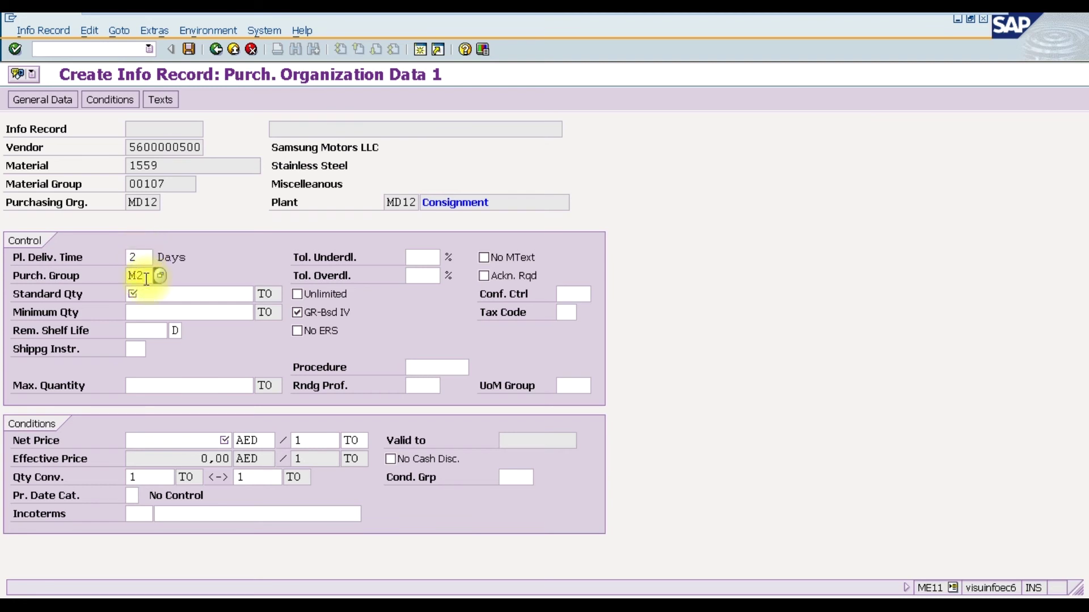
click(146, 293)
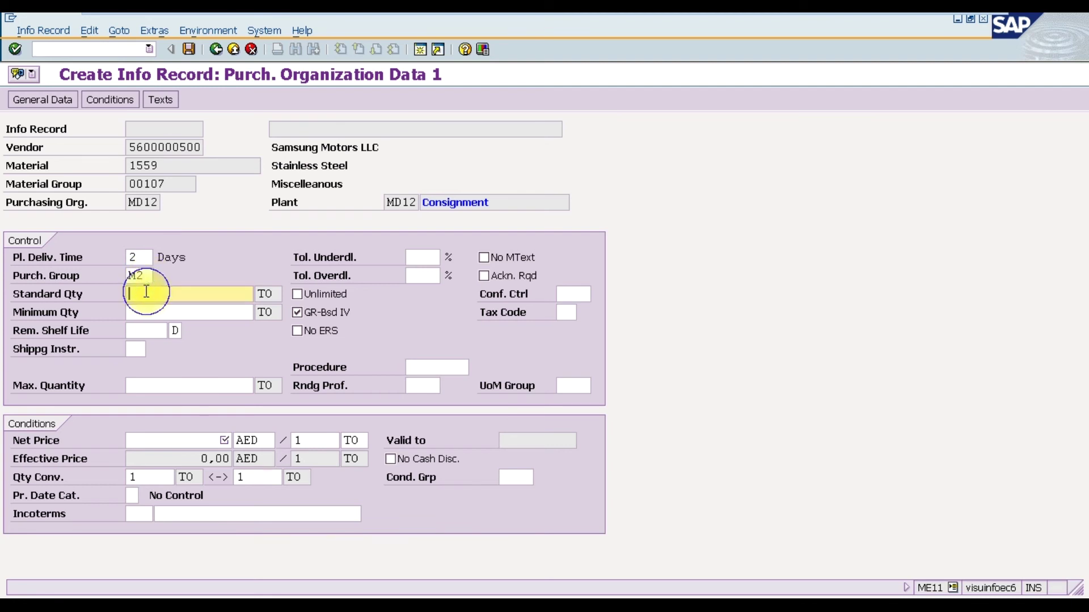
text(1000)
click(148, 312)
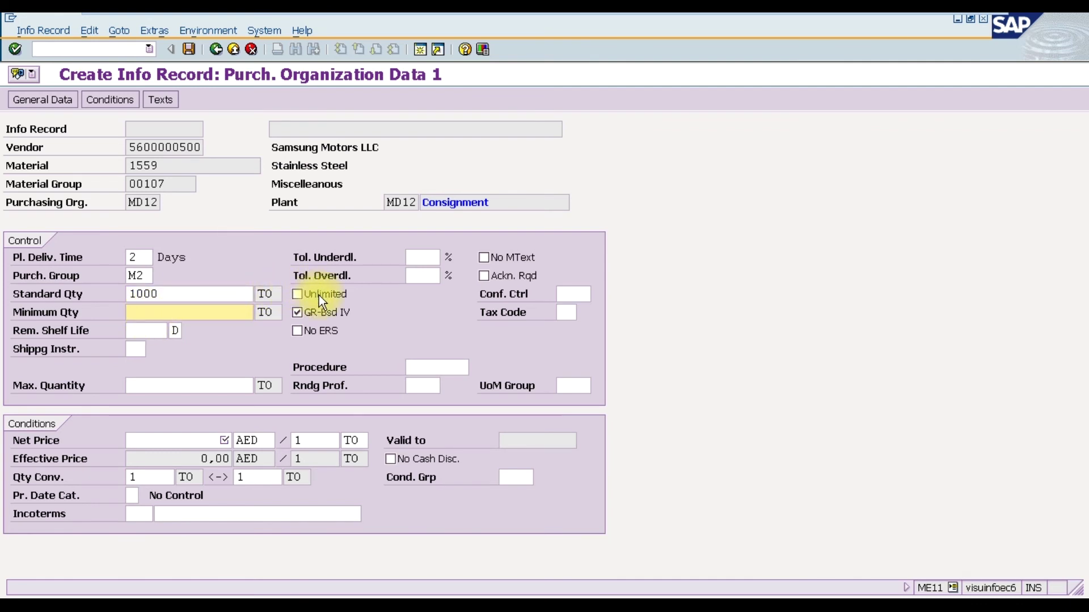
Set the tax code in the control data to B1, Input Tax @5%
click(577, 312)
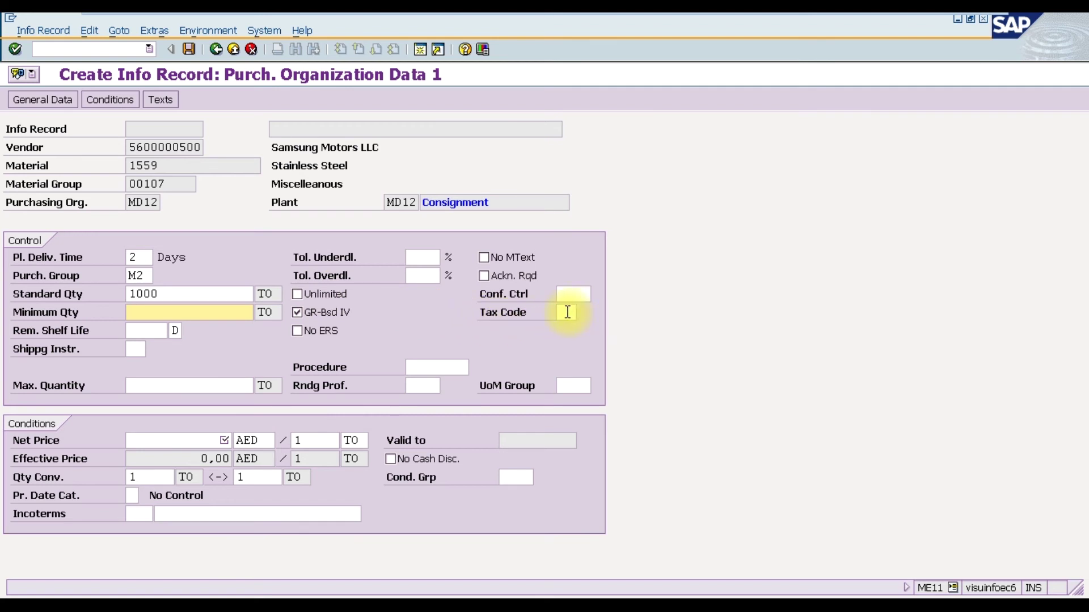
click(584, 315)
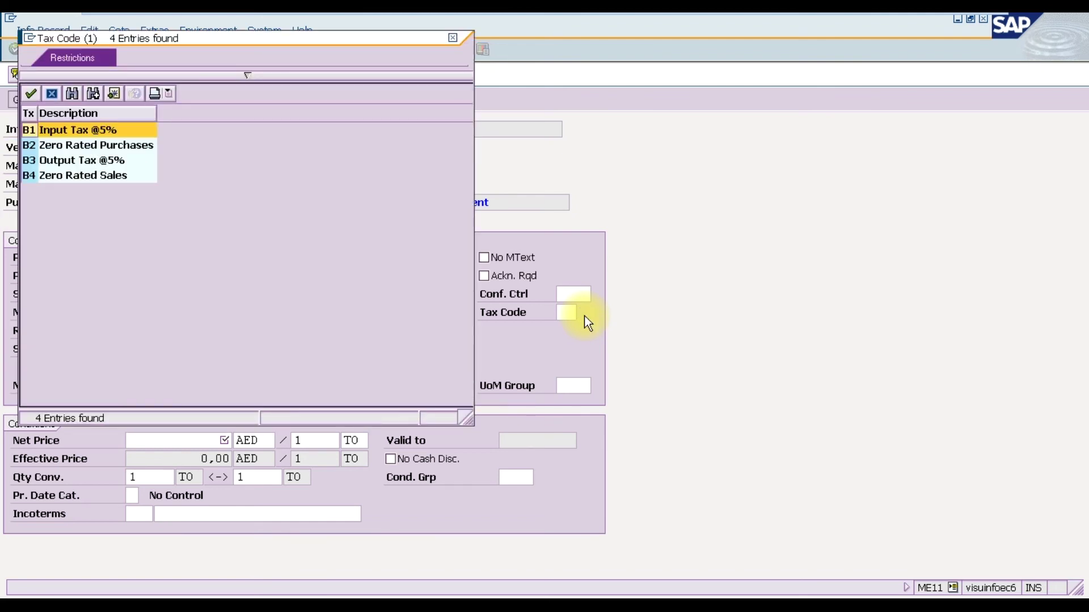
key(Return)
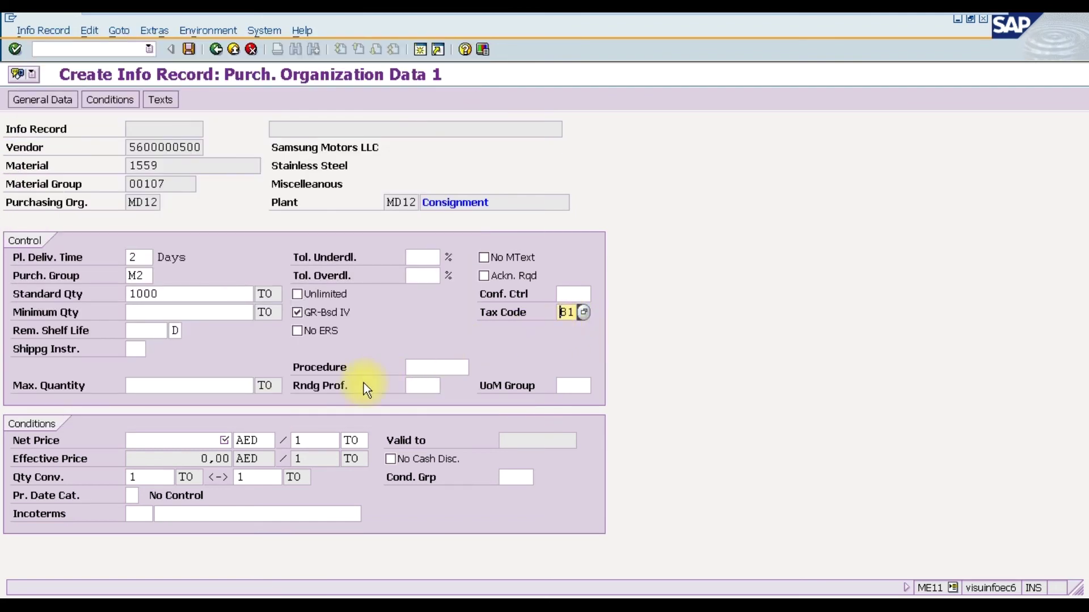
Look up the material's price in the MM60 materials list and set the info record's net price to 450 AED per TO
click(196, 440)
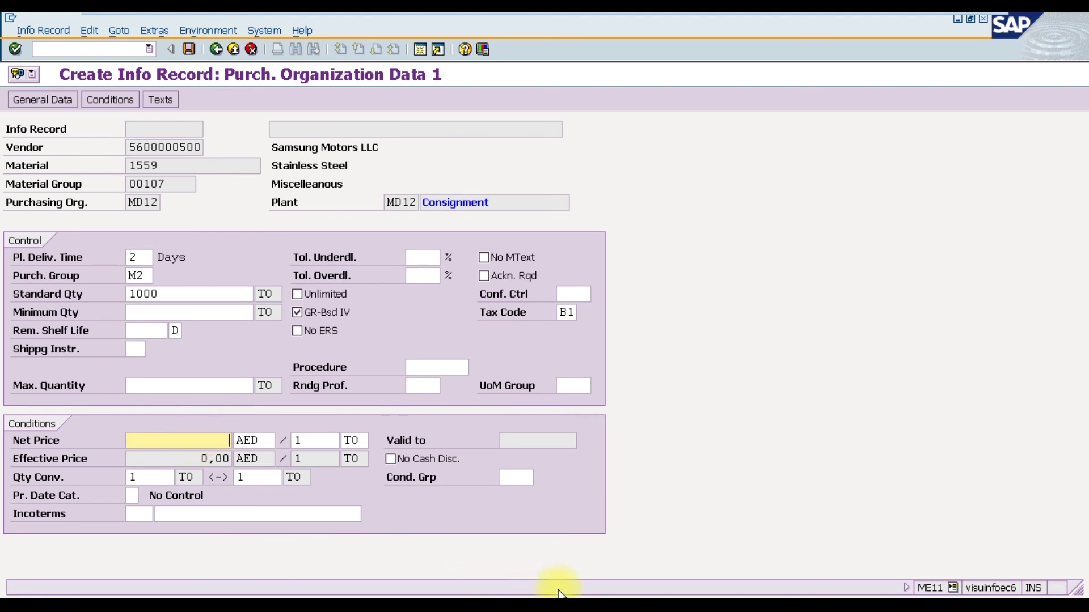
click(602, 595)
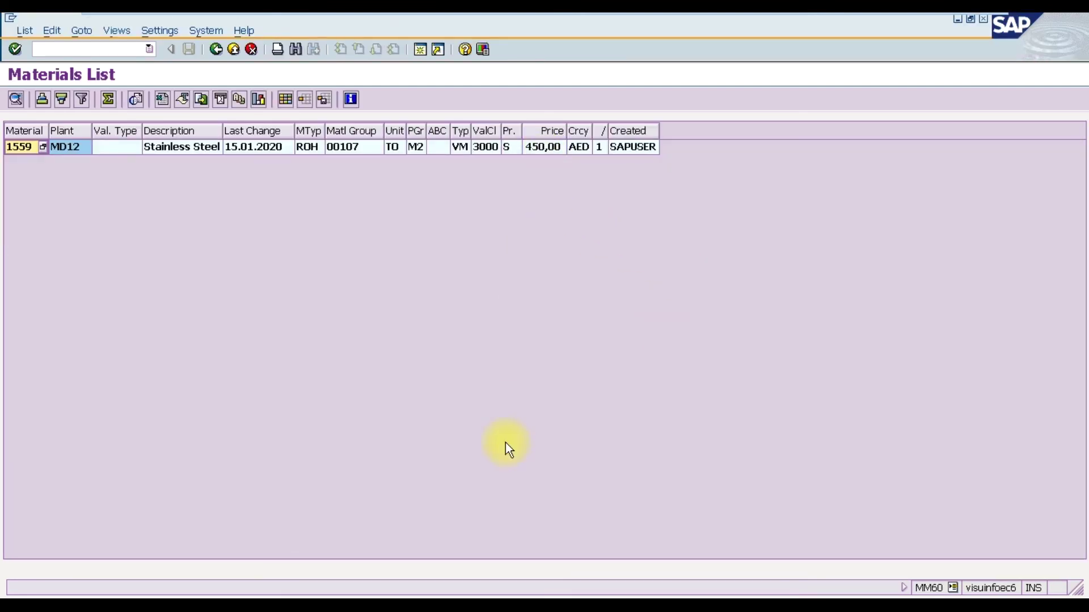
click(489, 592)
text(450)
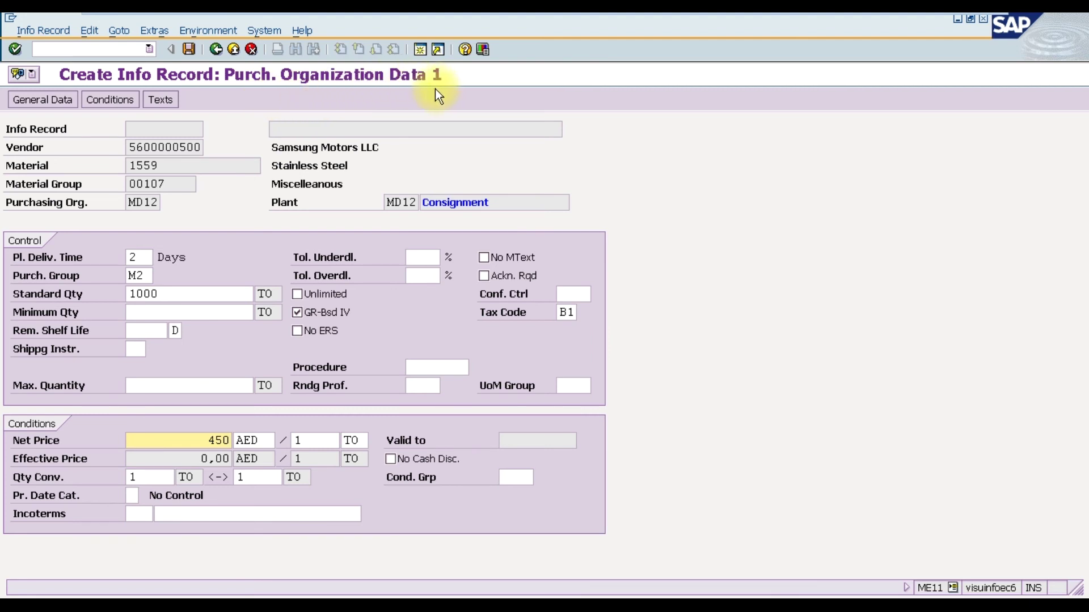
Open the gross price conditions of the info record and set their valid-from date to 01.01.2020
click(115, 104)
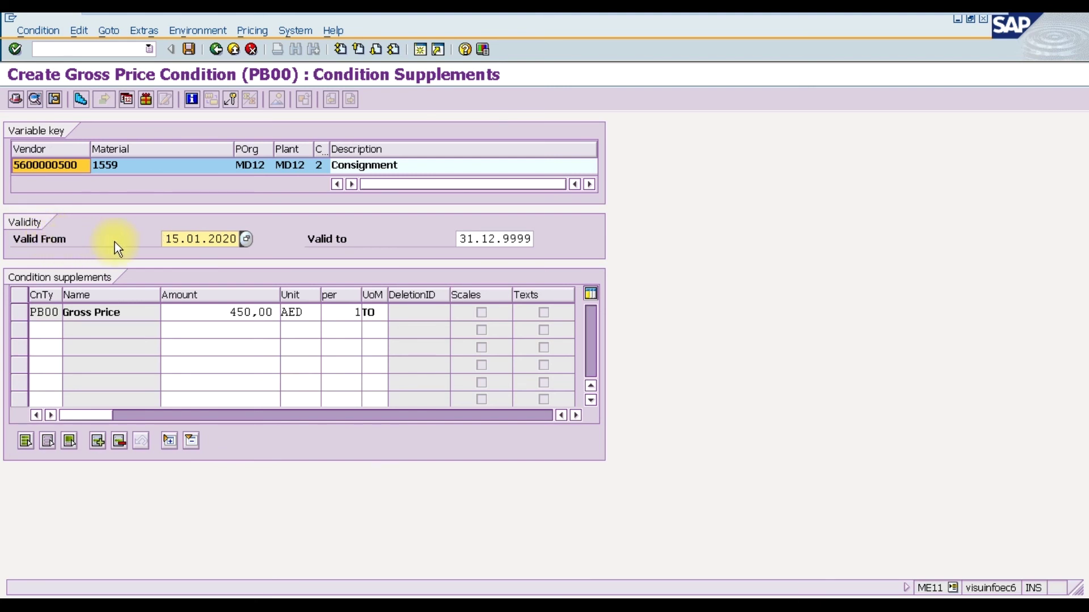
key(Delete)
key(Delete)
key(Delete)
key(Delete)
key(Delete)
key(Delete)
key(Delete)
key(Delete)
key(Delete)
key(Delete)
text(01)
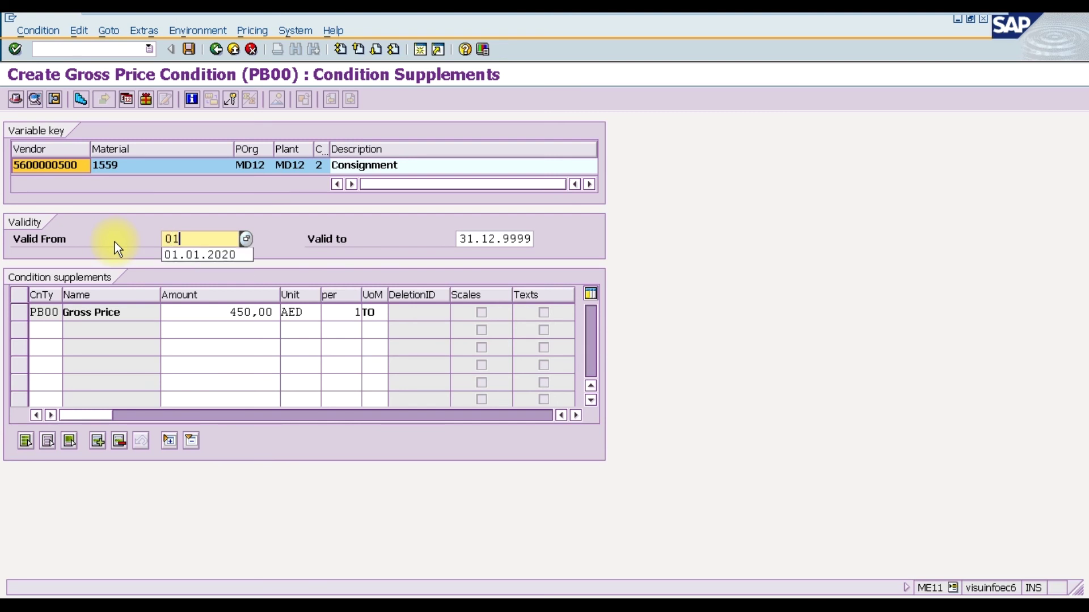
text(.01.2020)
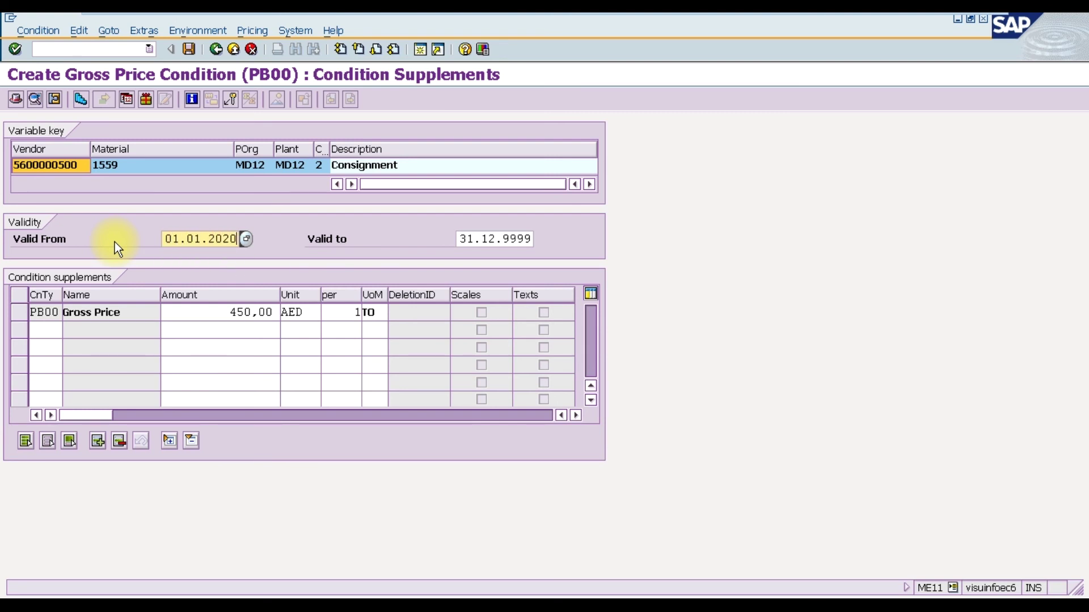
key(Tab)
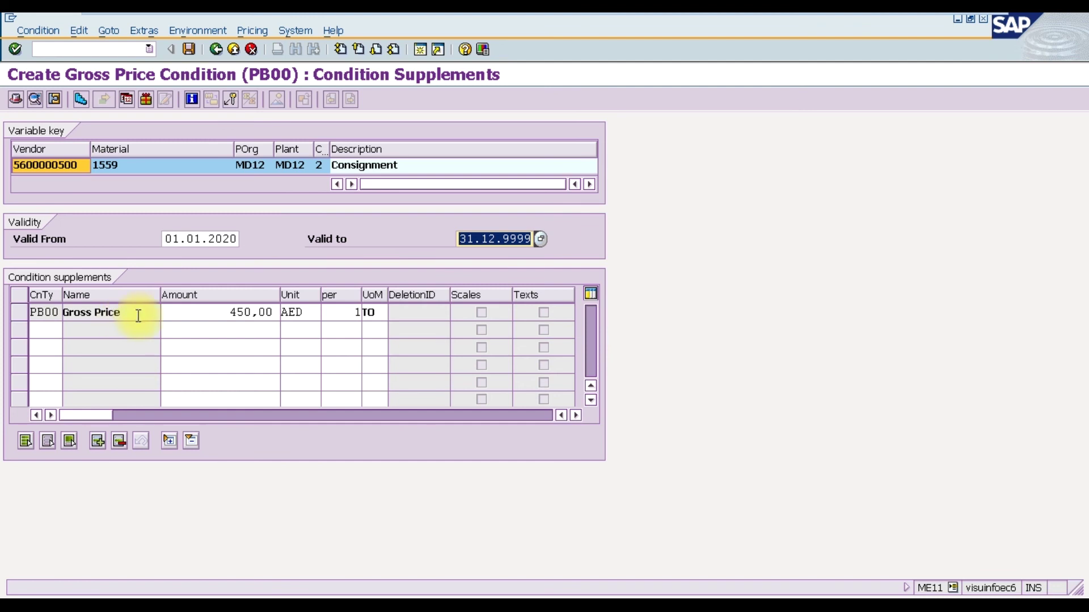
Add condition type FRB1, Freight (Value), below the gross price with an amount of 50
click(53, 330)
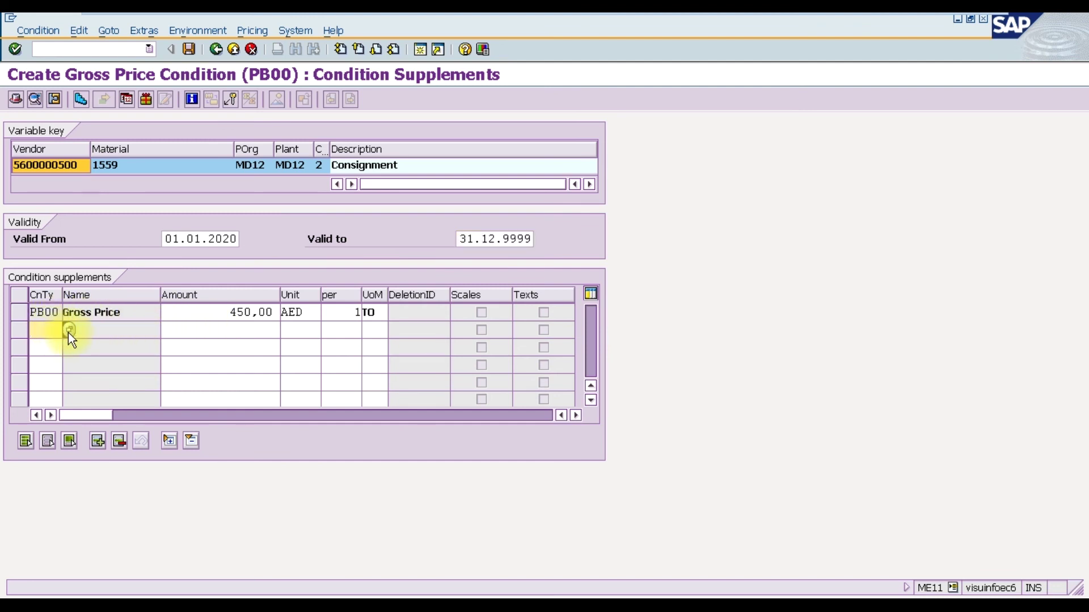
key(F4)
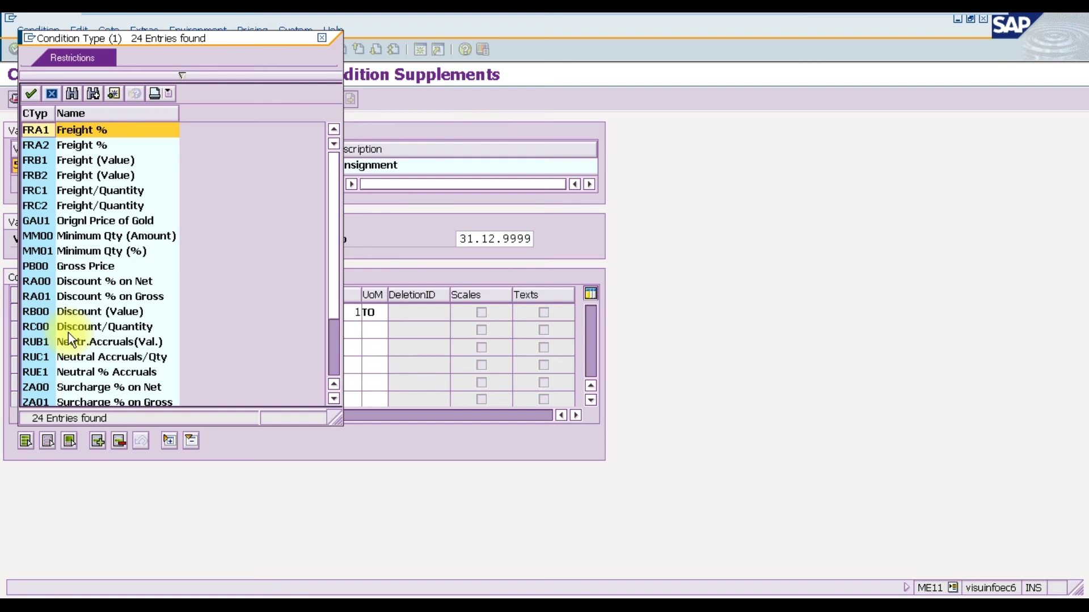
click(87, 161)
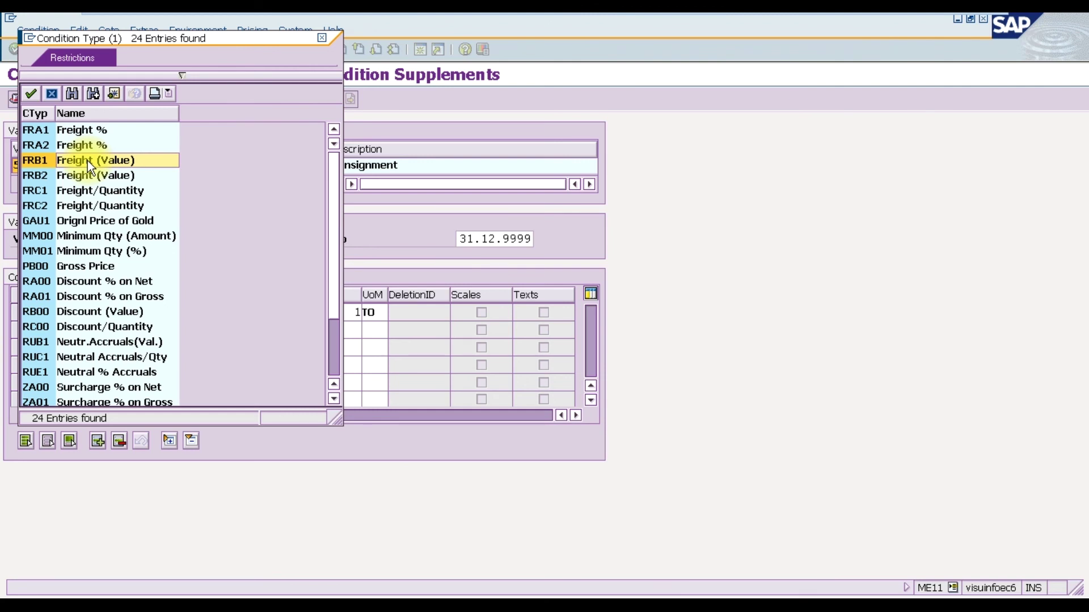
double_click(87, 161)
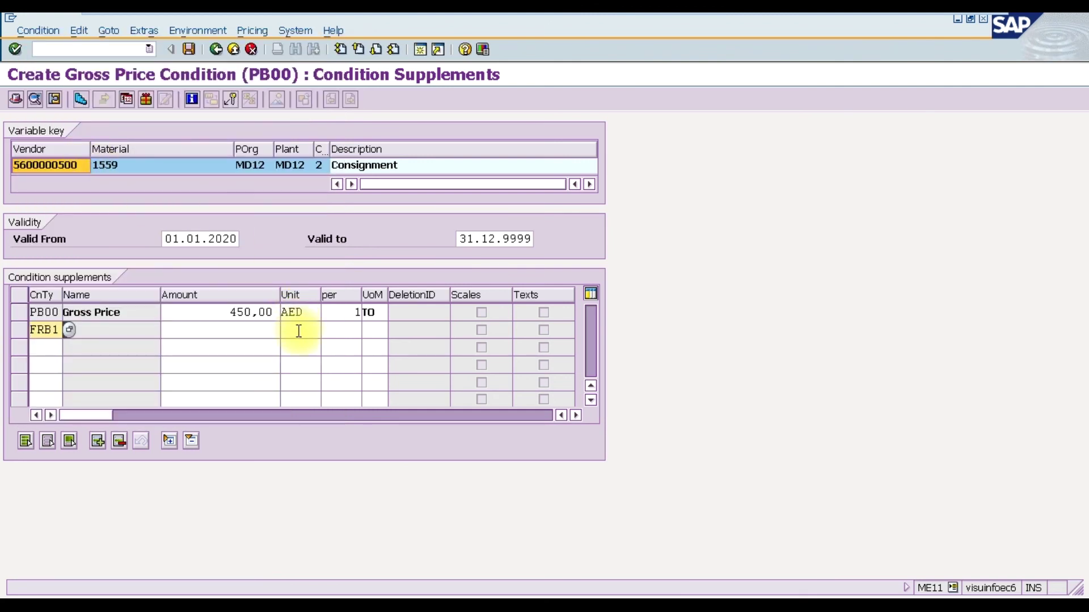
click(264, 329)
text(50)
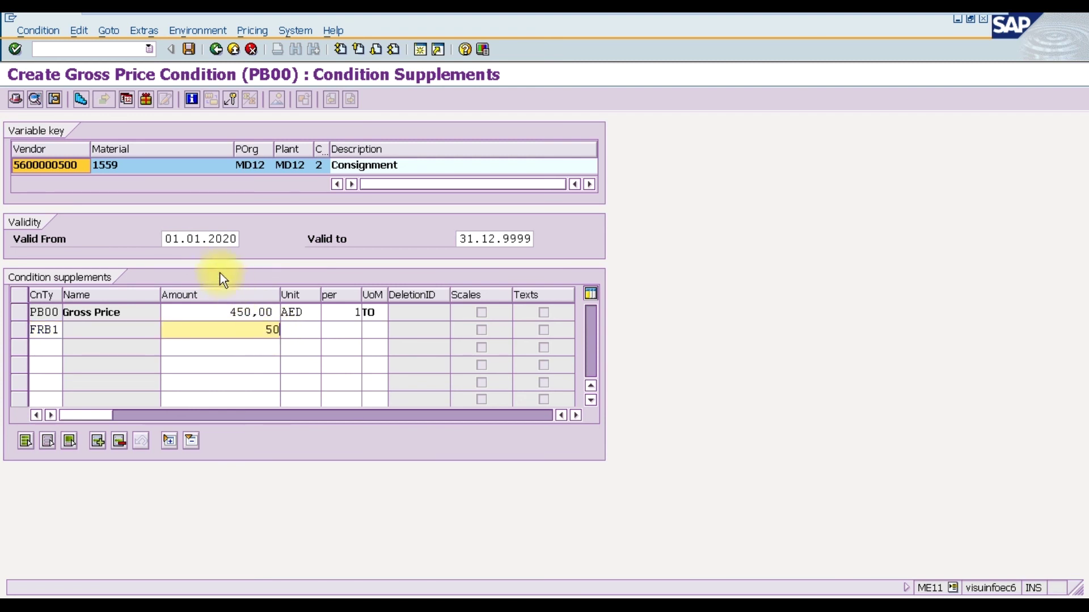